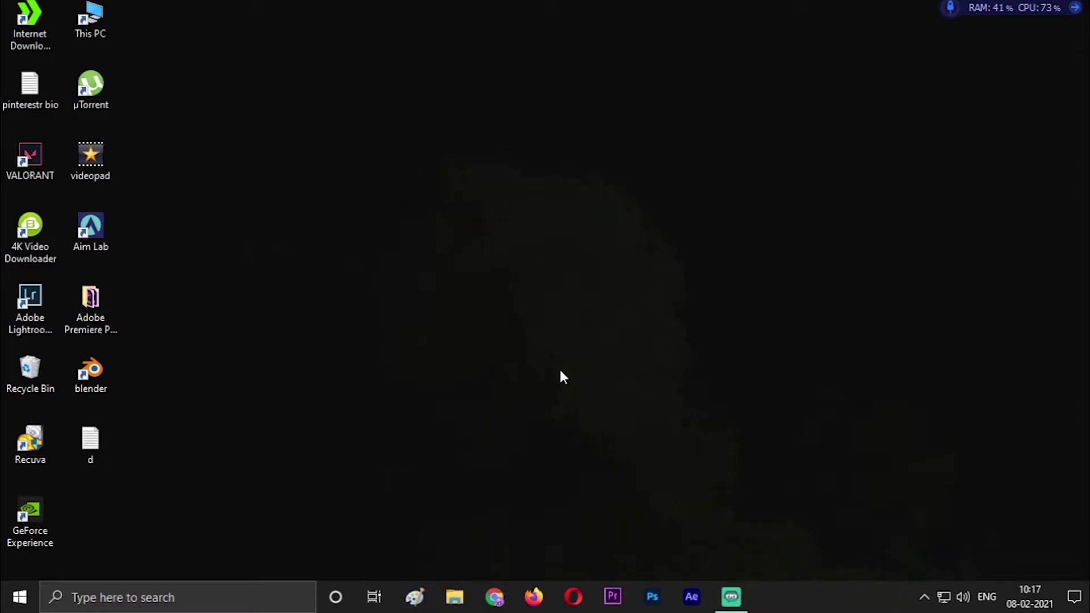
Launch Microsoft Store from Windows search using 'mi'
click(194, 593)
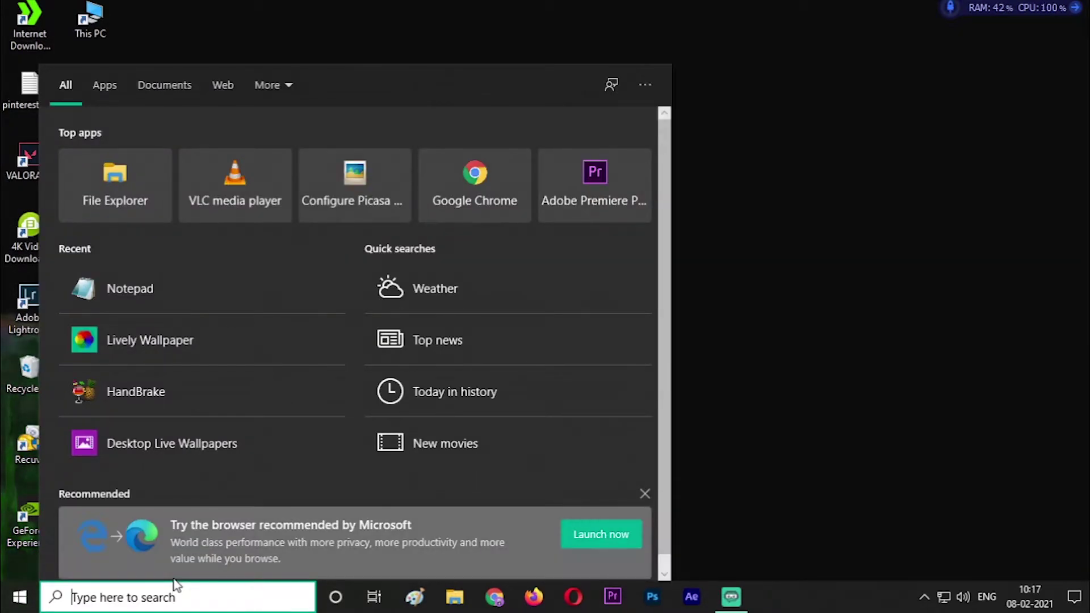
text(m)
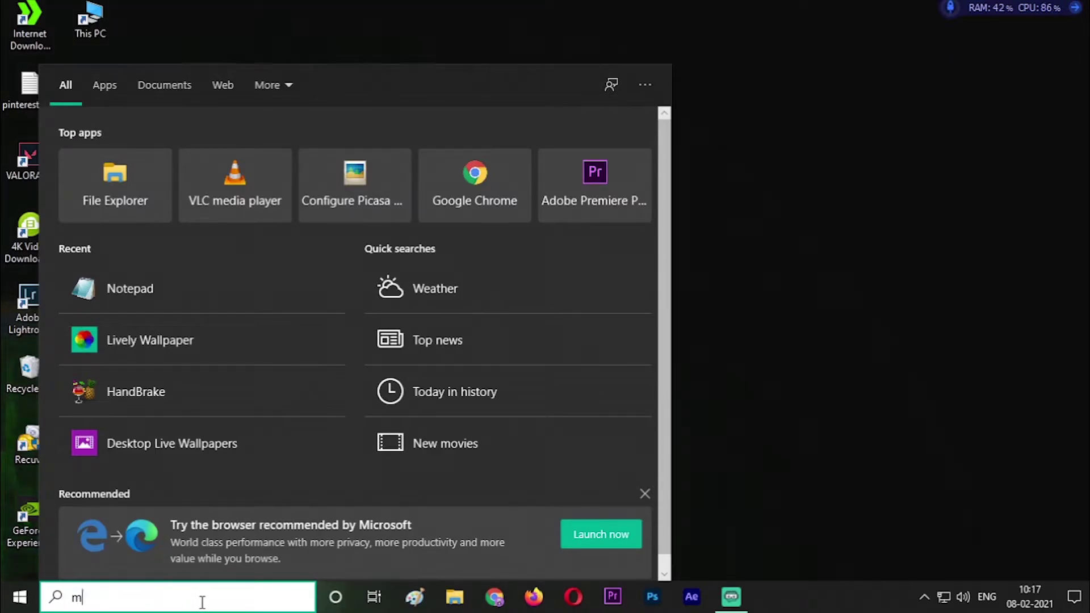
text(i)
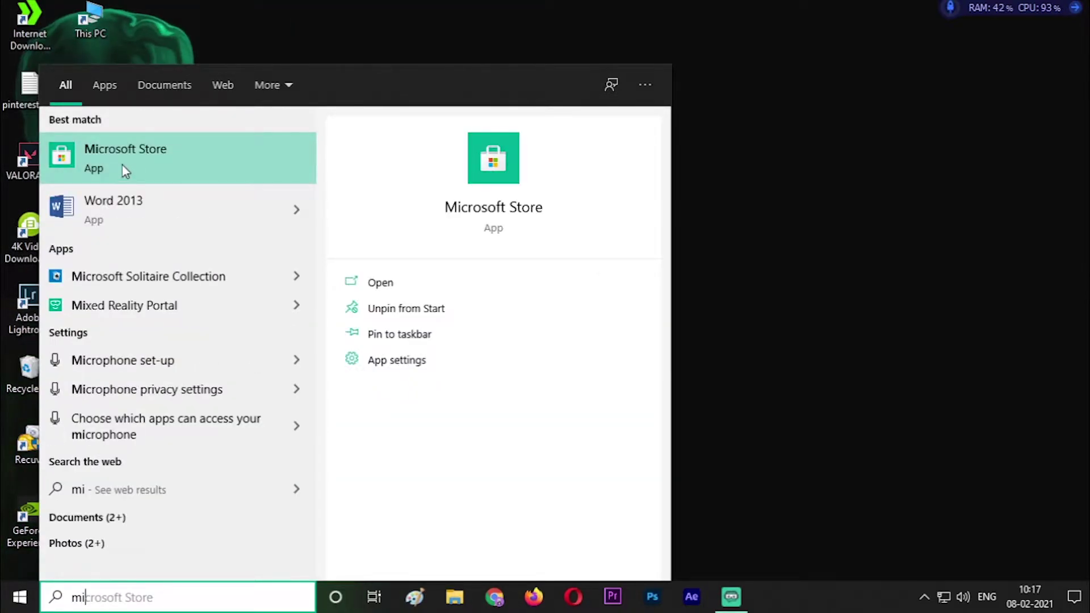
click(125, 170)
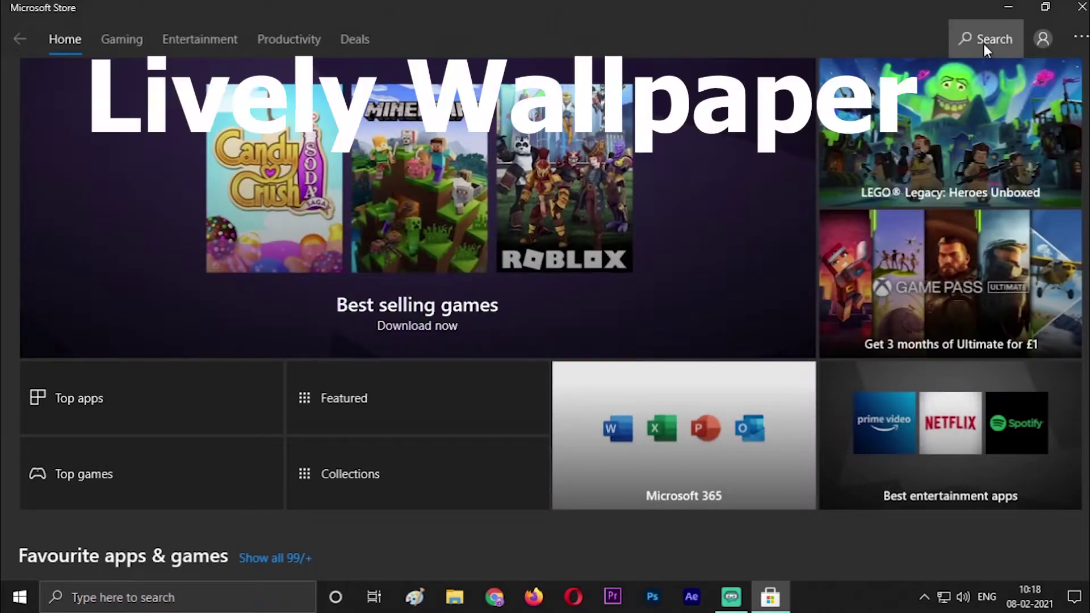
Search the Store for 'lively' and open the installed Lively Wallpaper product page
click(983, 43)
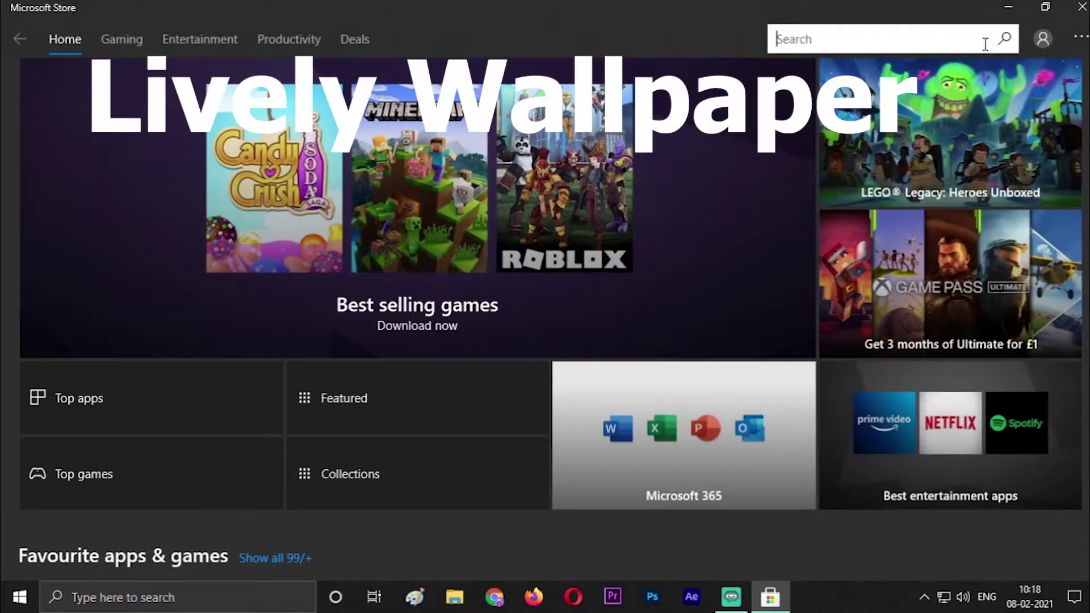
text(lively)
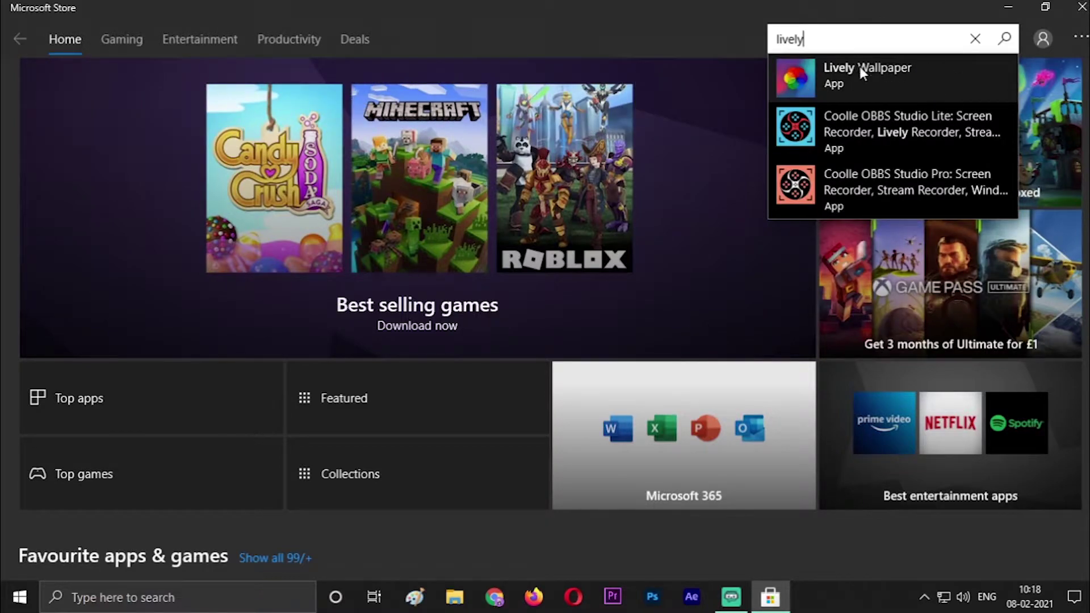
click(845, 77)
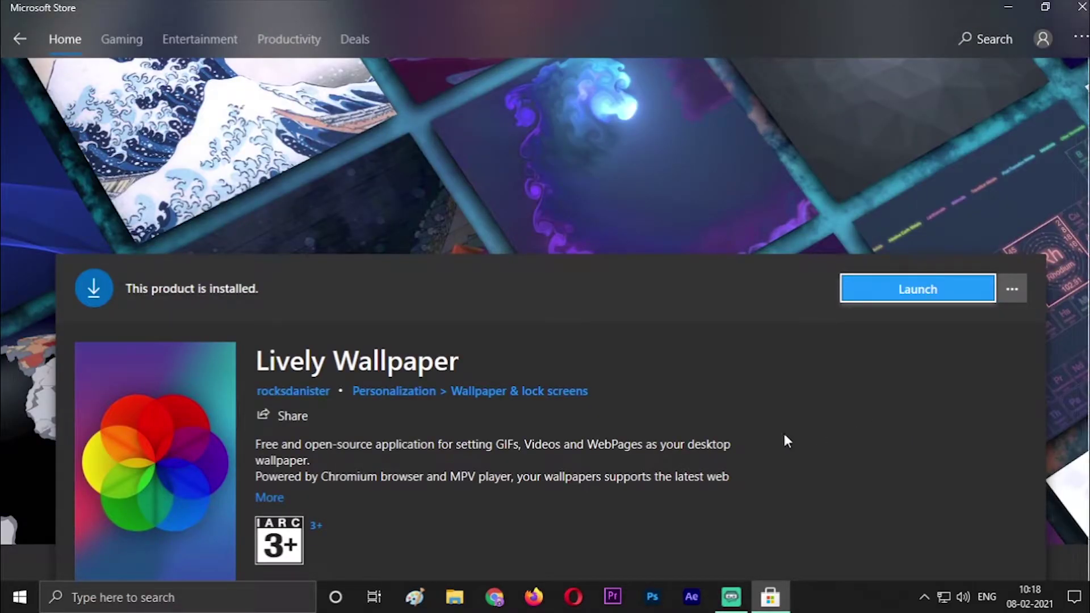
scroll(625, 449, down, 5)
scroll(630, 437, up, 5)
Launch Lively Wallpaper, maximise its window, and apply Fluids v2 as the wallpaper
click(920, 303)
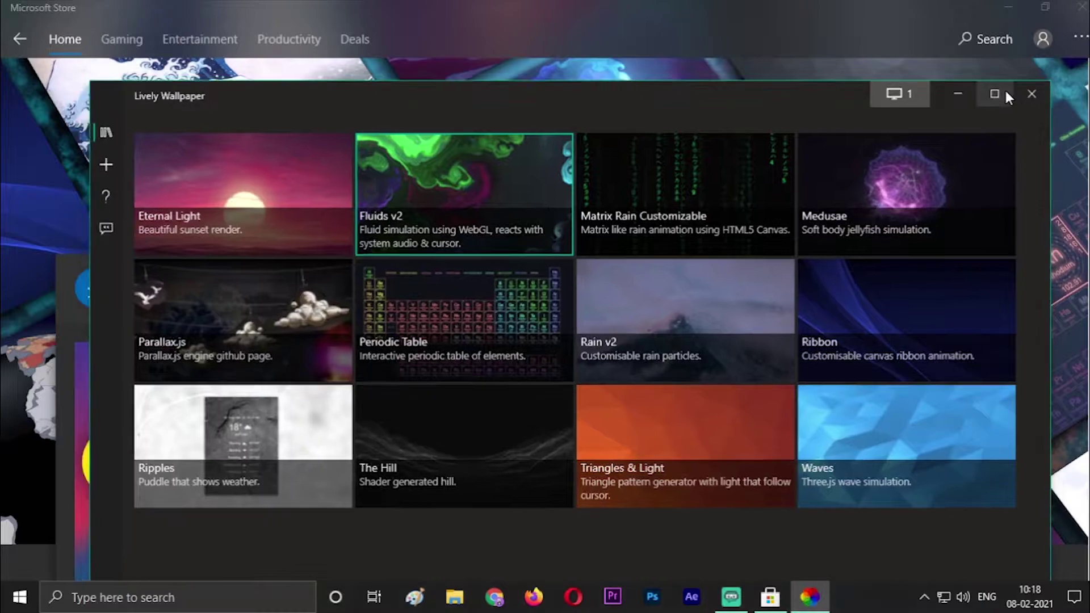
click(1004, 89)
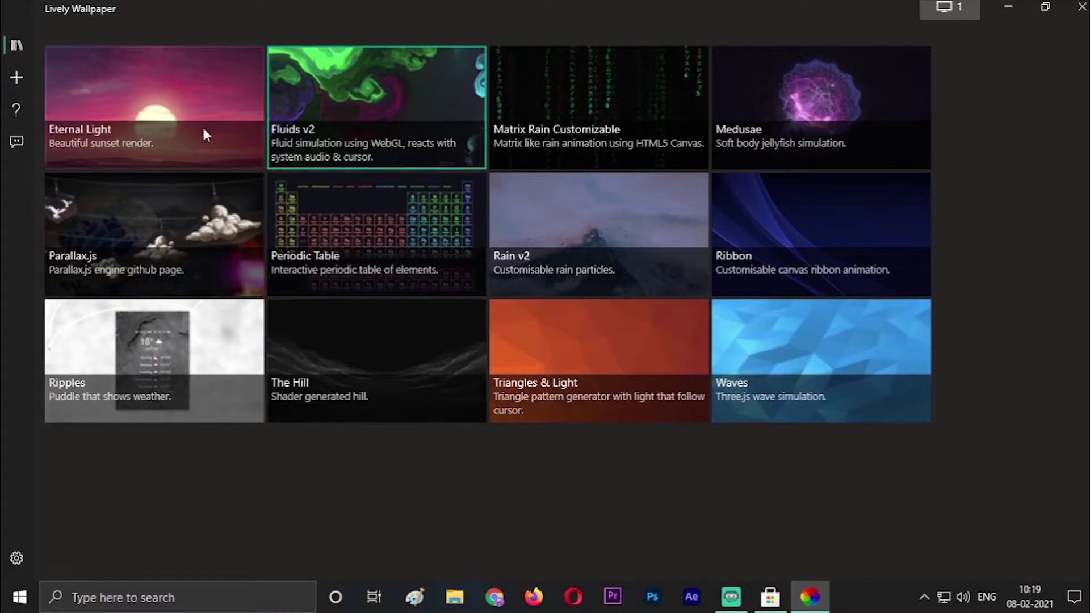
click(377, 132)
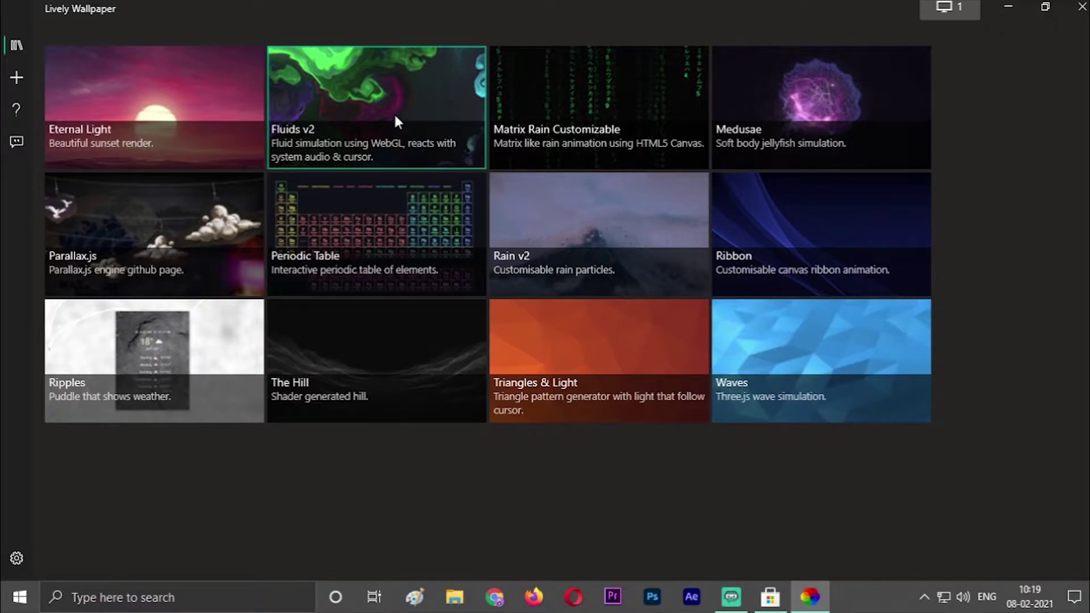
Open the Fluids v2 customisation and set Sim Resolution to 256
right_click(395, 120)
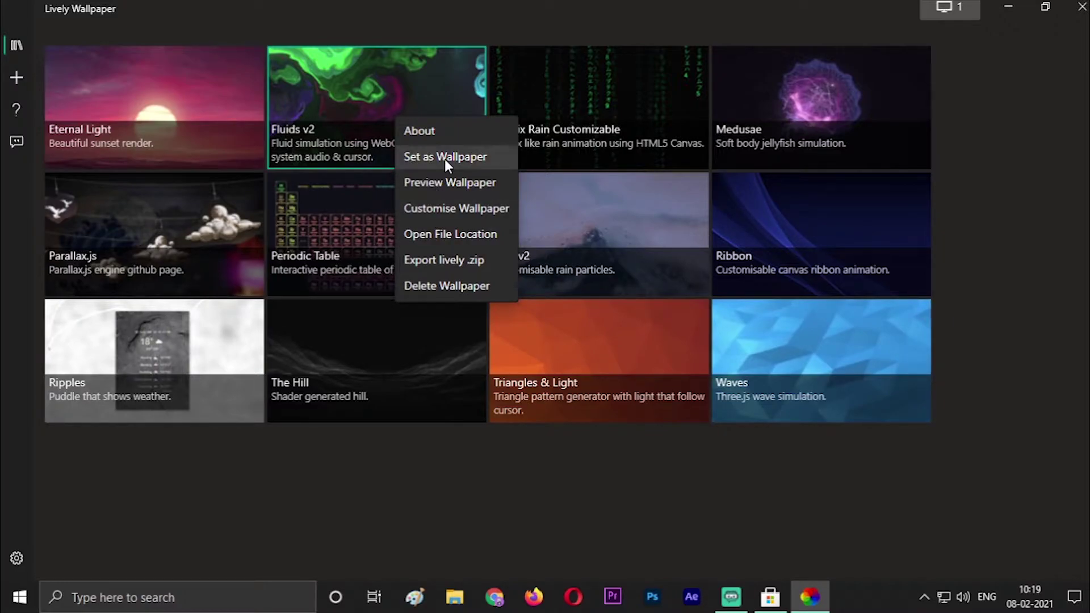
click(448, 213)
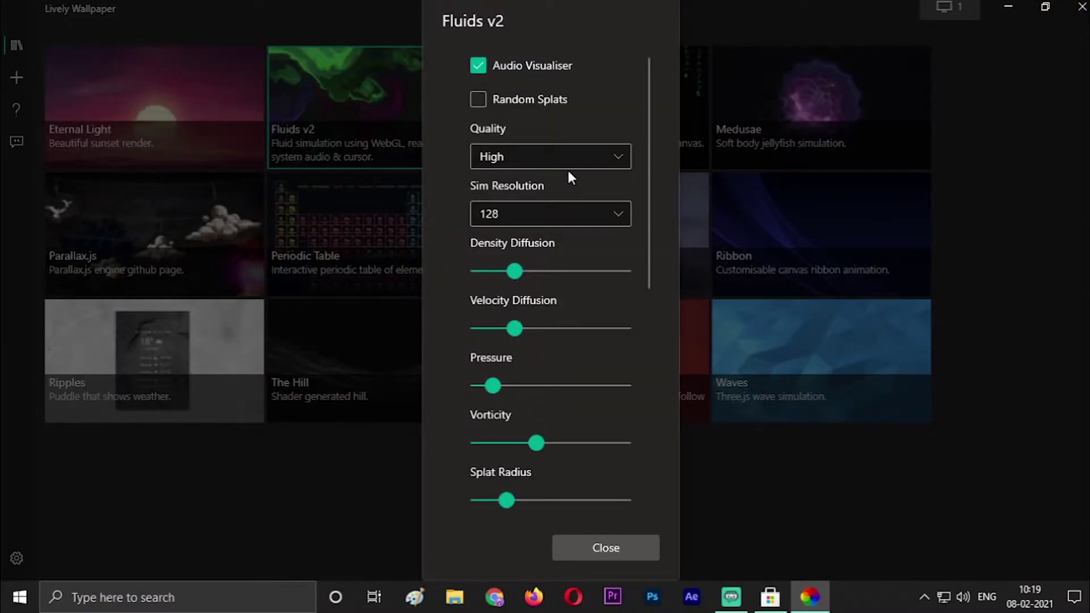
click(584, 209)
click(585, 208)
scroll(637, 241, down, 1)
click(614, 170)
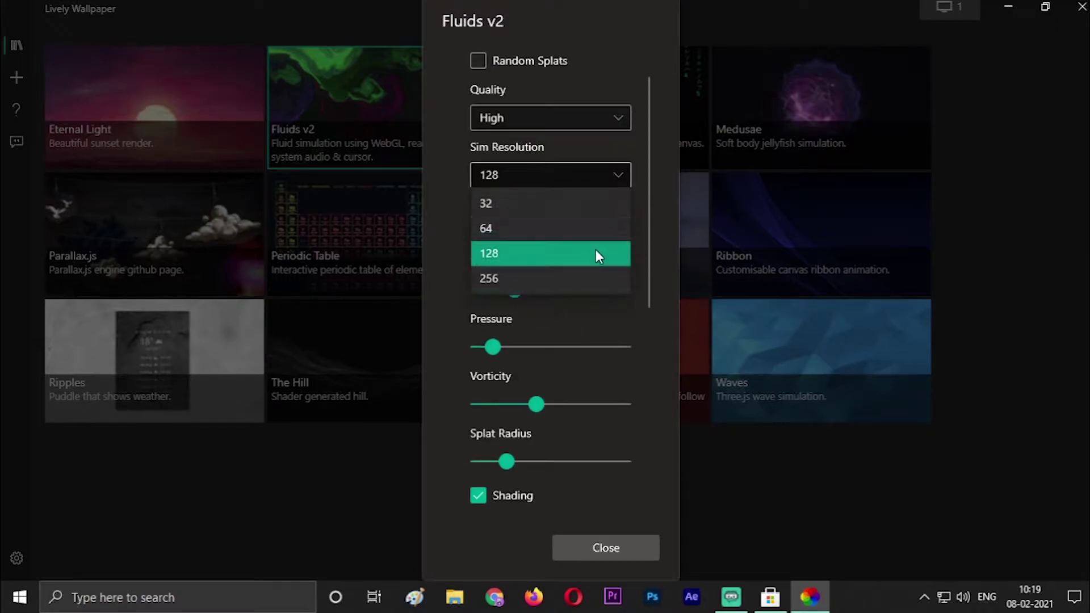
click(554, 278)
Scroll through the remaining Fluids v2 options and close the settings
scroll(649, 207, down, 1)
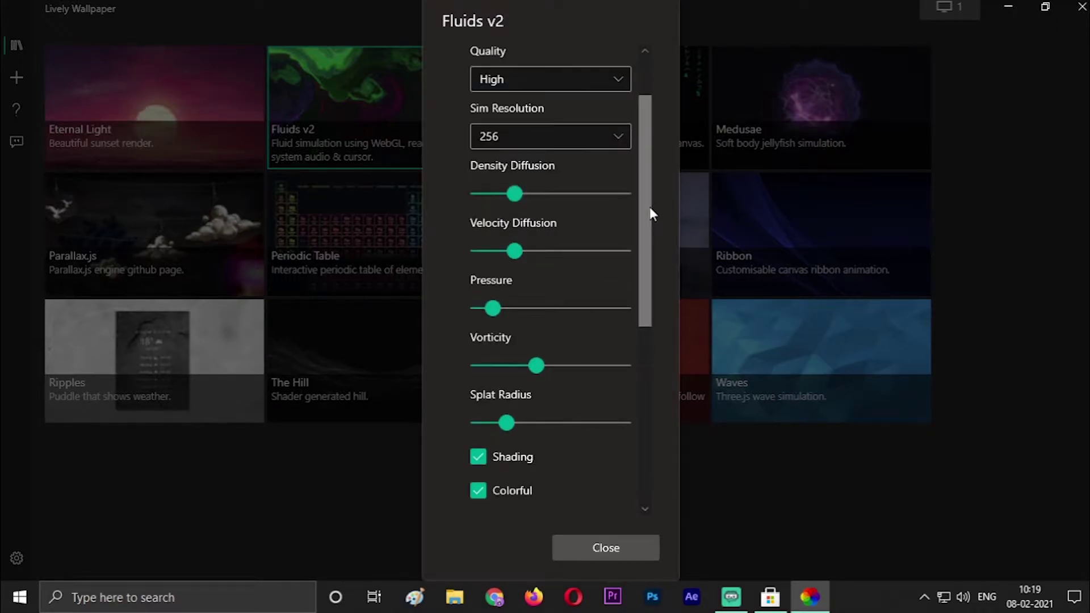
scroll(645, 237, down, 1)
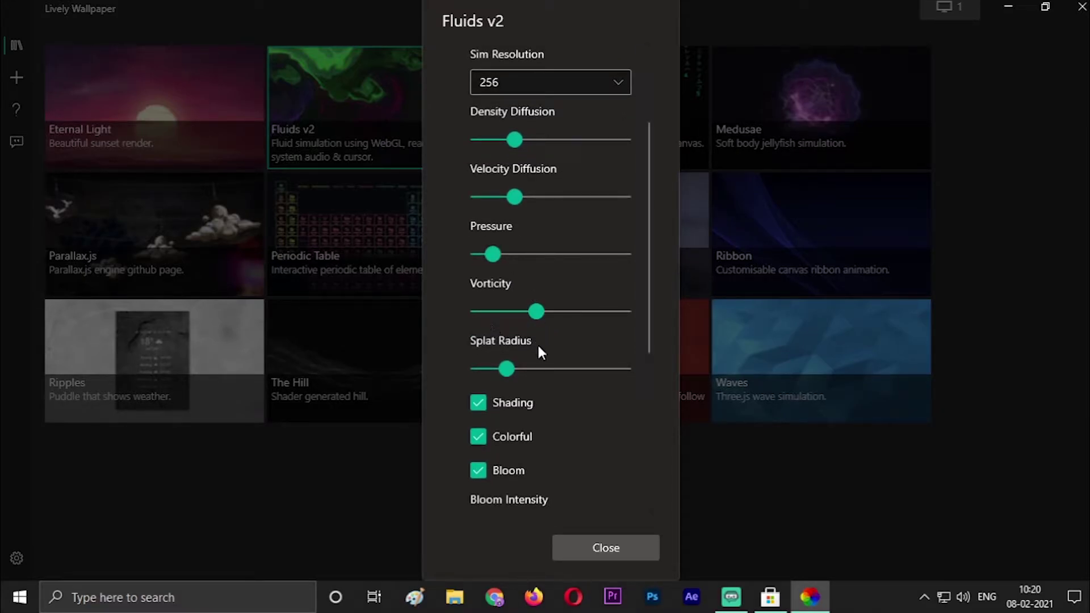
scroll(538, 343, down, 4)
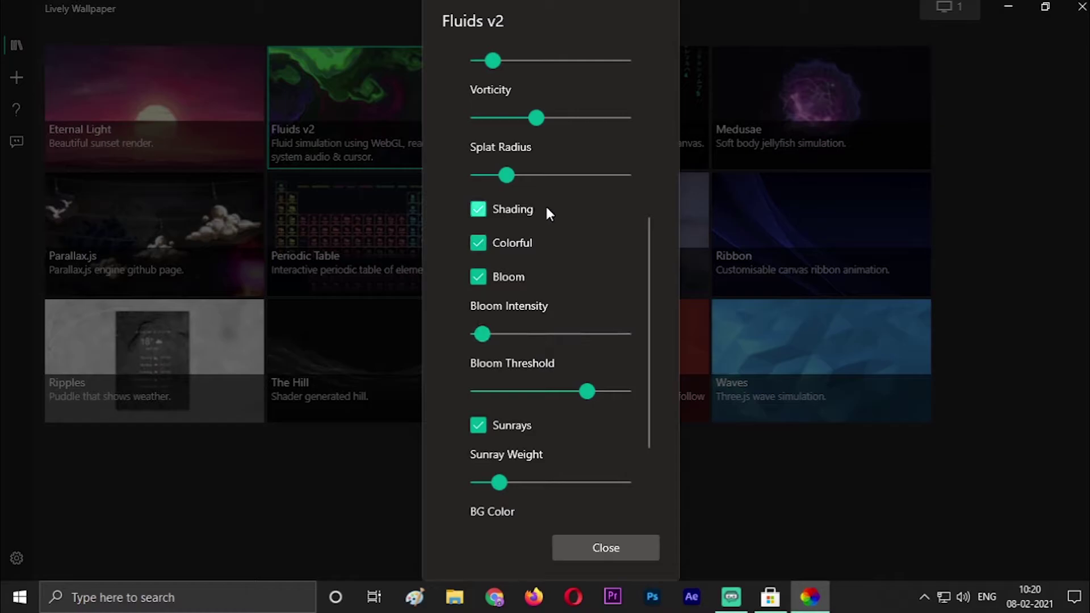
scroll(578, 292, down, 1)
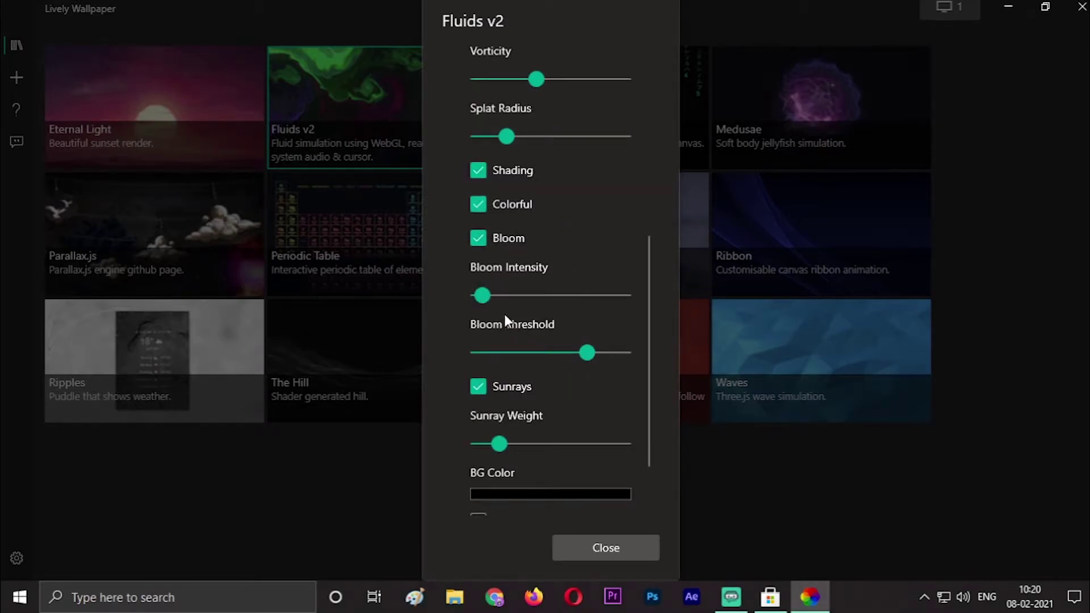
scroll(579, 369, down, 2)
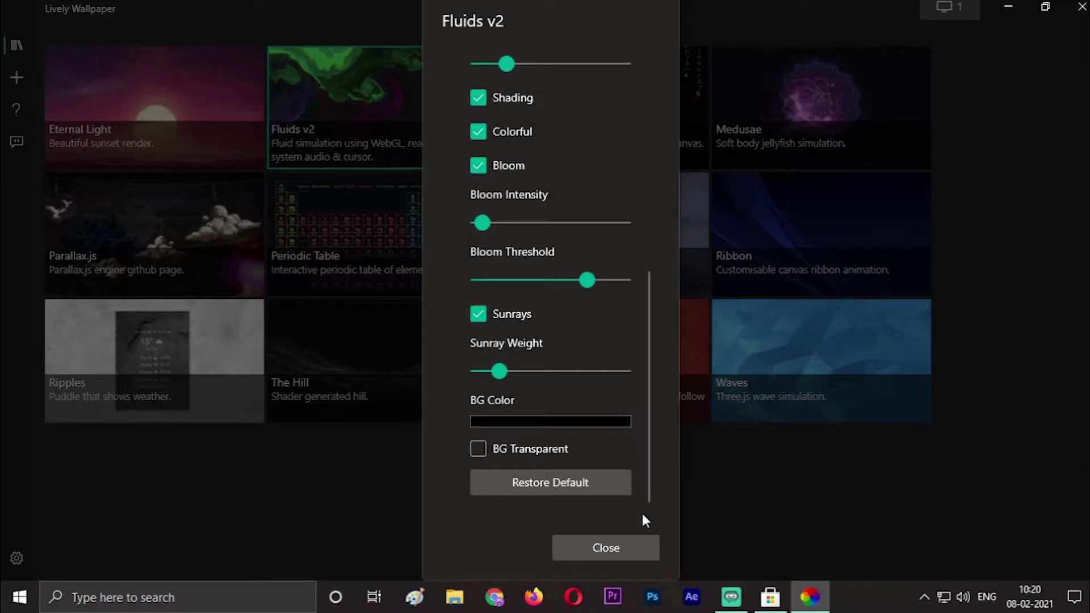
click(625, 545)
View the Fluids v2 wallpaper on the desktop, then reopen its customisation settings
key(super+d)
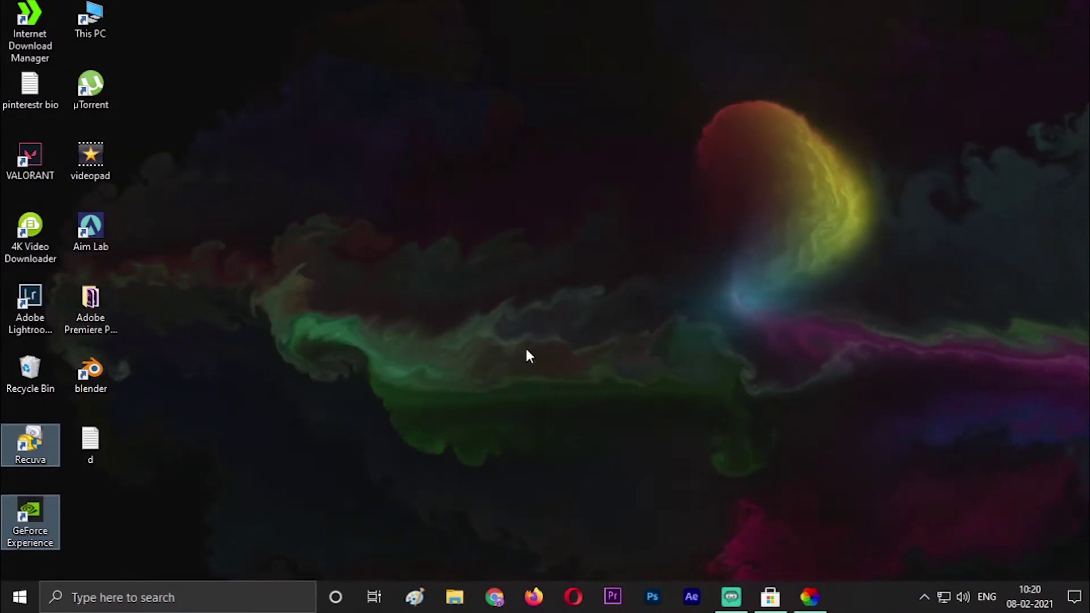
click(824, 600)
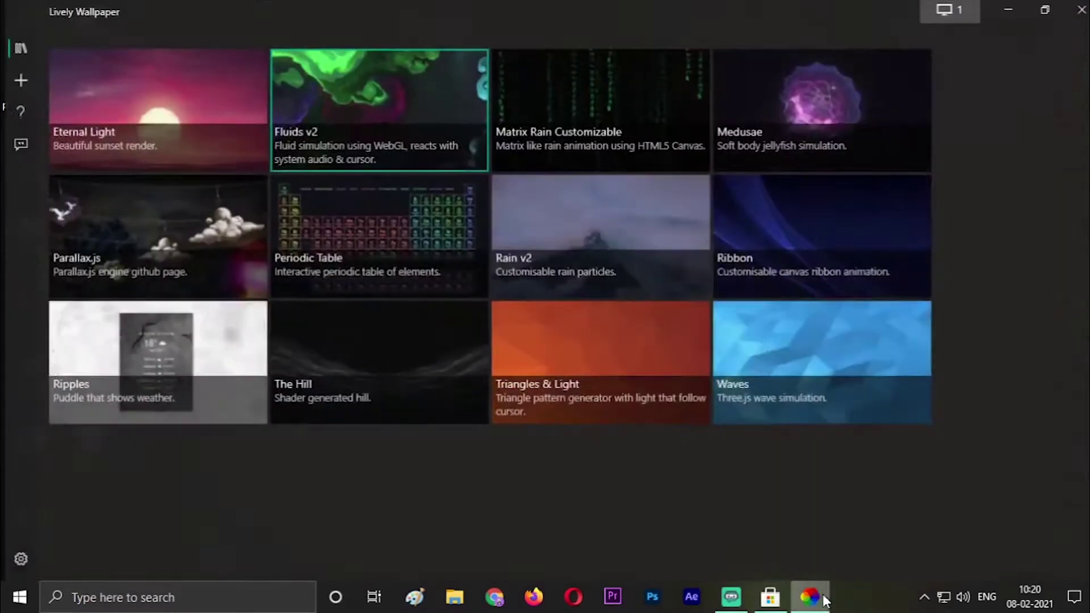
right_click(458, 100)
click(483, 181)
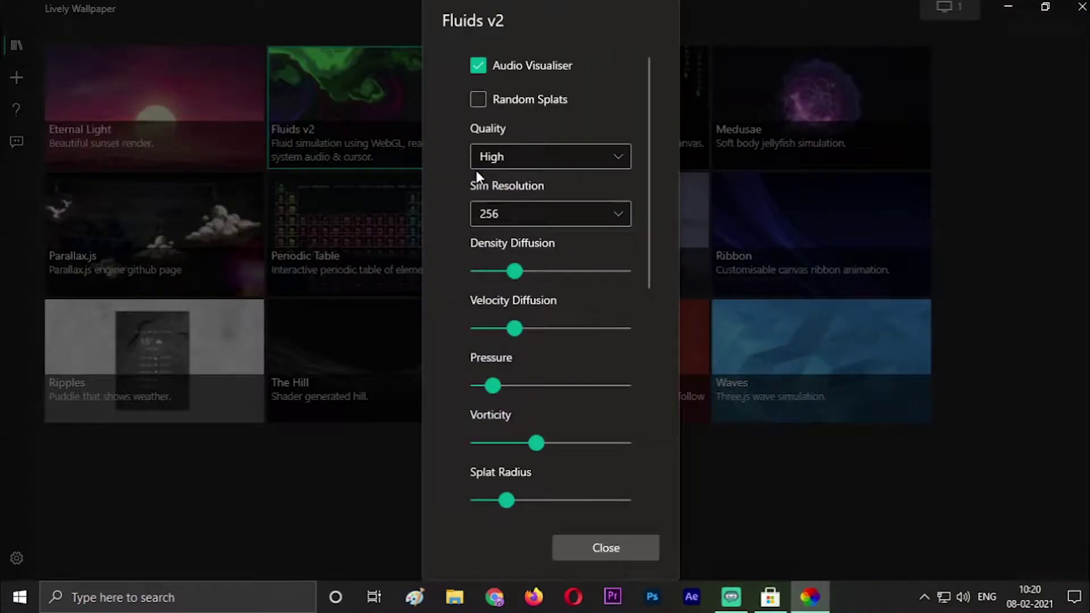
Set Fluids v2 Sim Resolution back to 128 and view the desktop
click(616, 214)
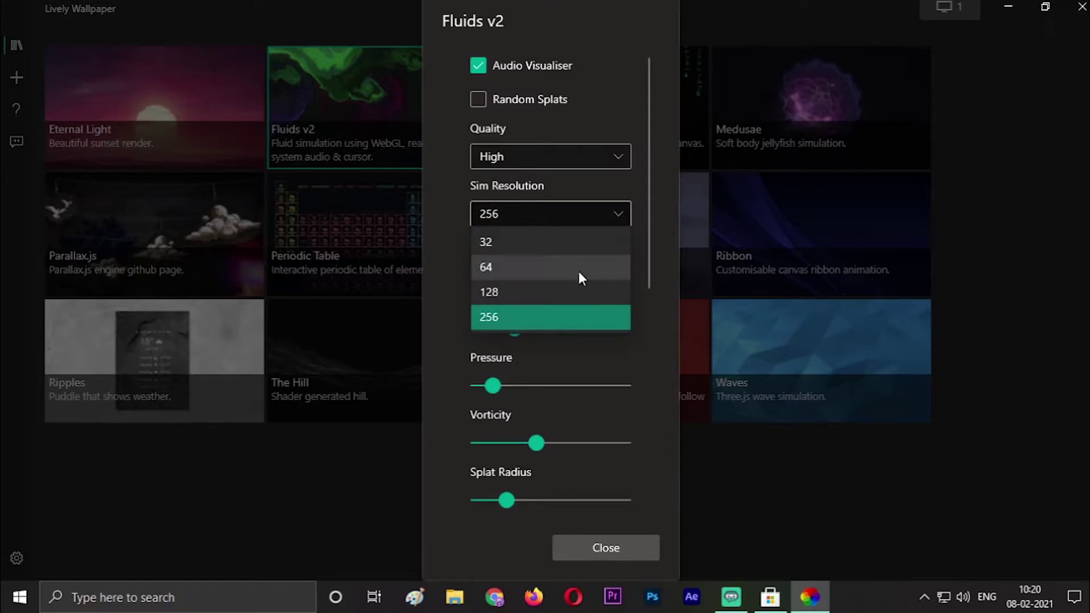
click(566, 291)
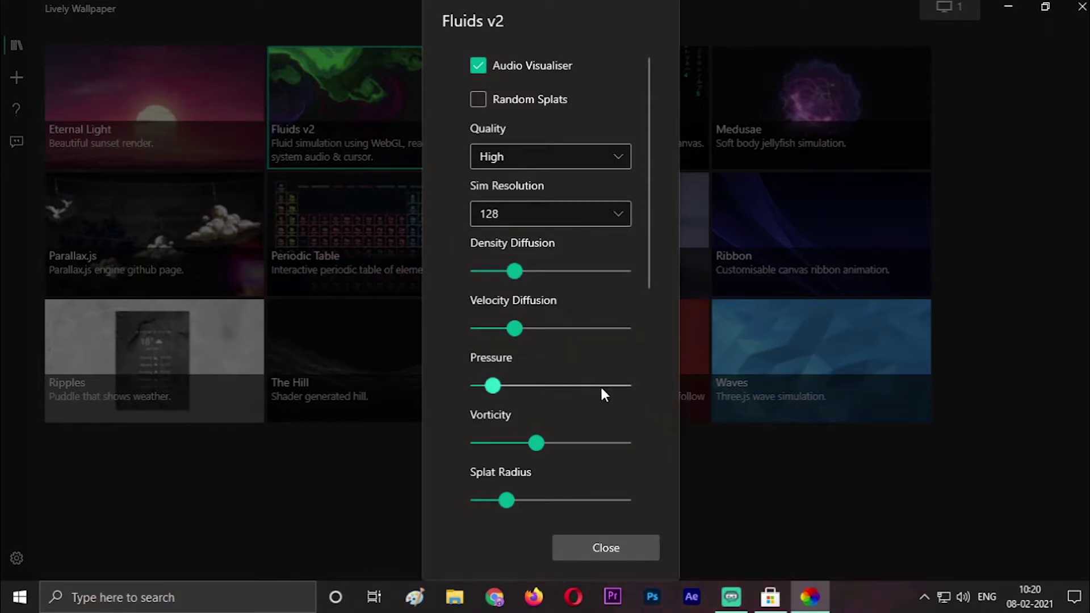
scroll(603, 392, down, 3)
key(super+d)
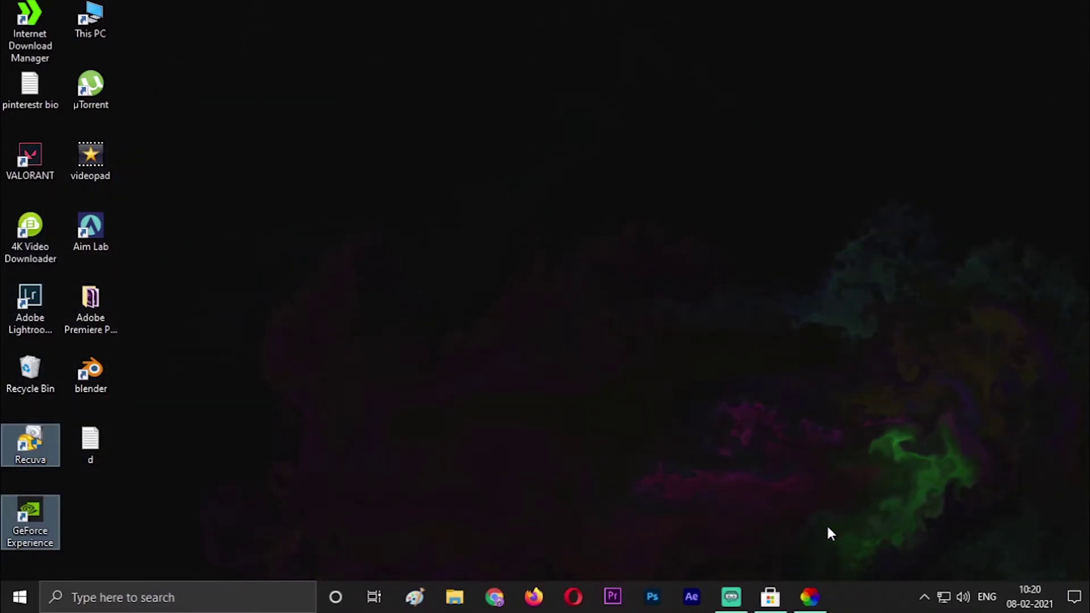
Close the Fluids v2 panel, apply the Eternal Light sunset wallpaper, view it, and reopen Lively
click(810, 597)
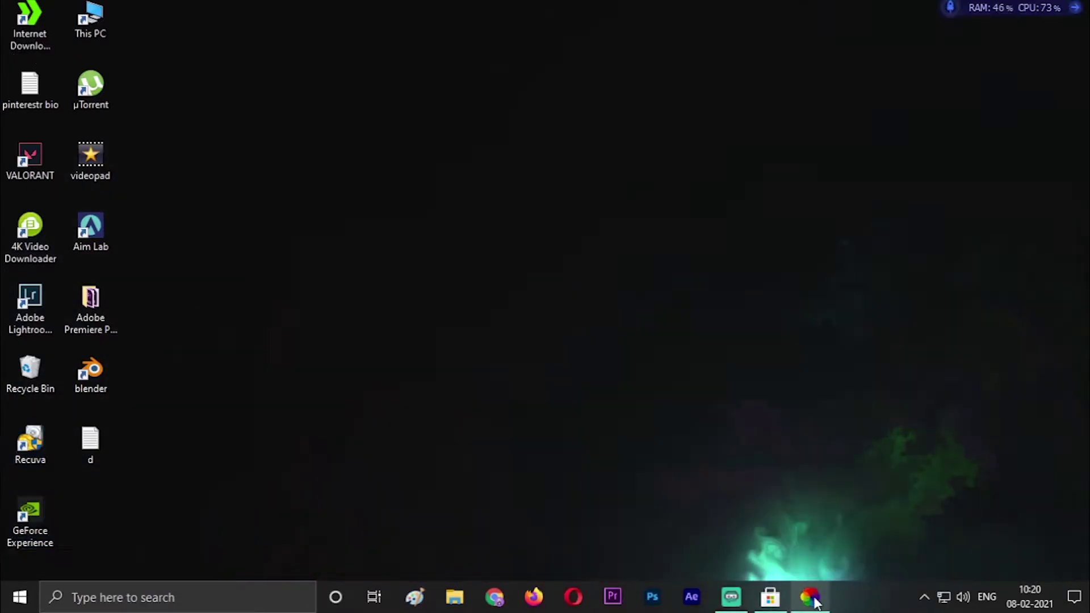
click(590, 546)
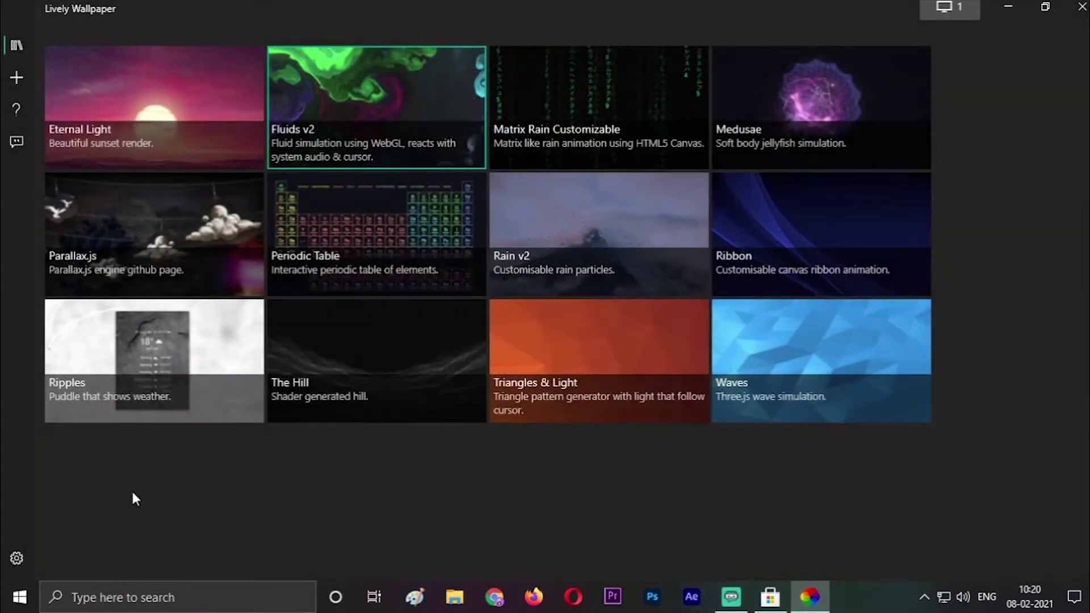
click(150, 120)
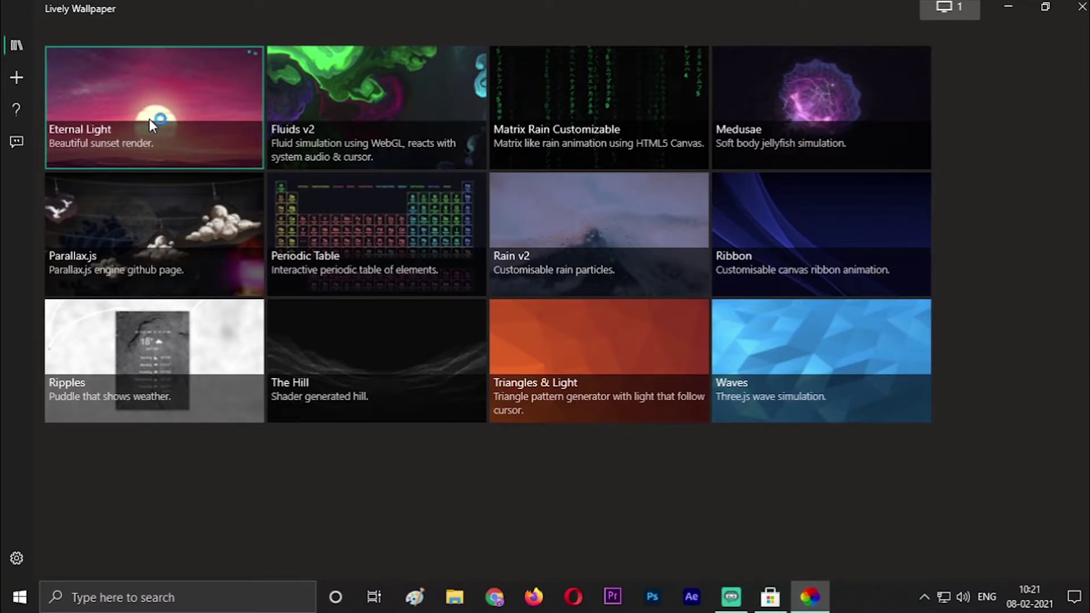
click(1087, 601)
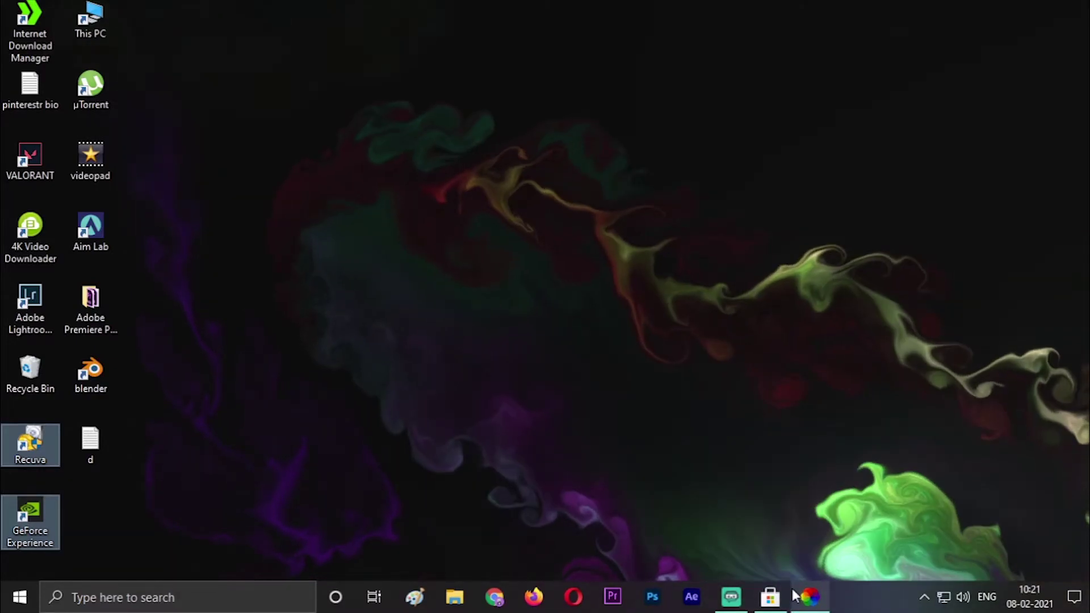
mouse_move(807, 597)
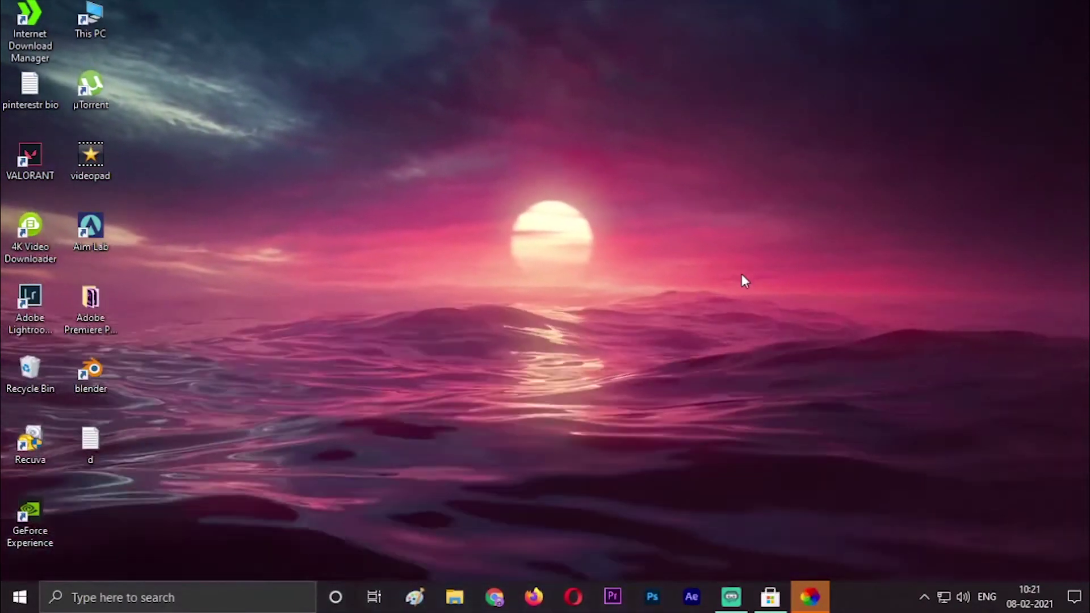
click(809, 596)
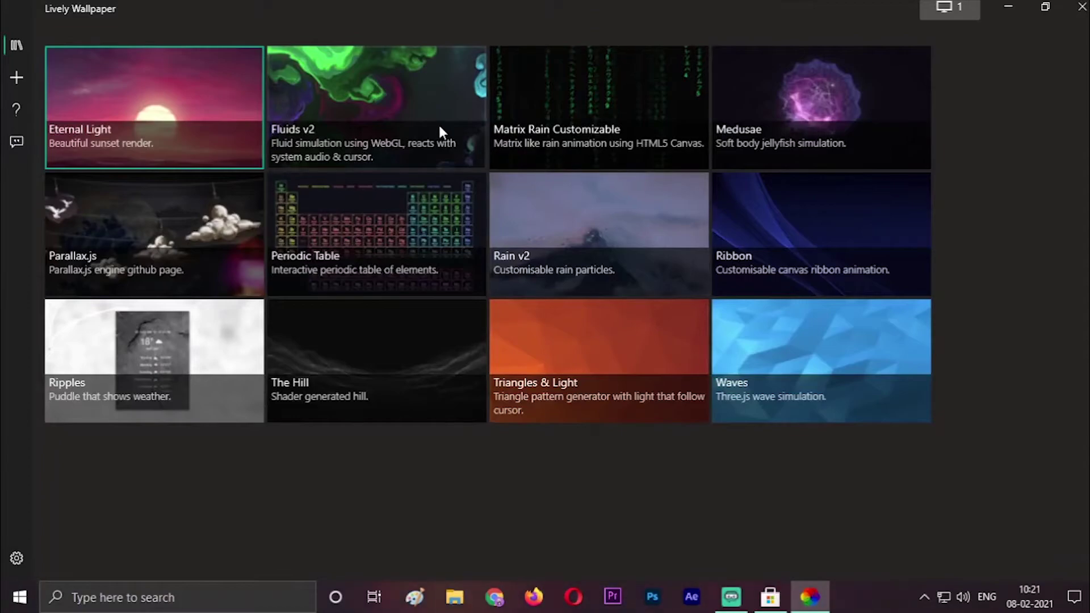
Try Matrix Rain Customizable, then apply the Medusae jellyfish wallpaper and view it
click(576, 104)
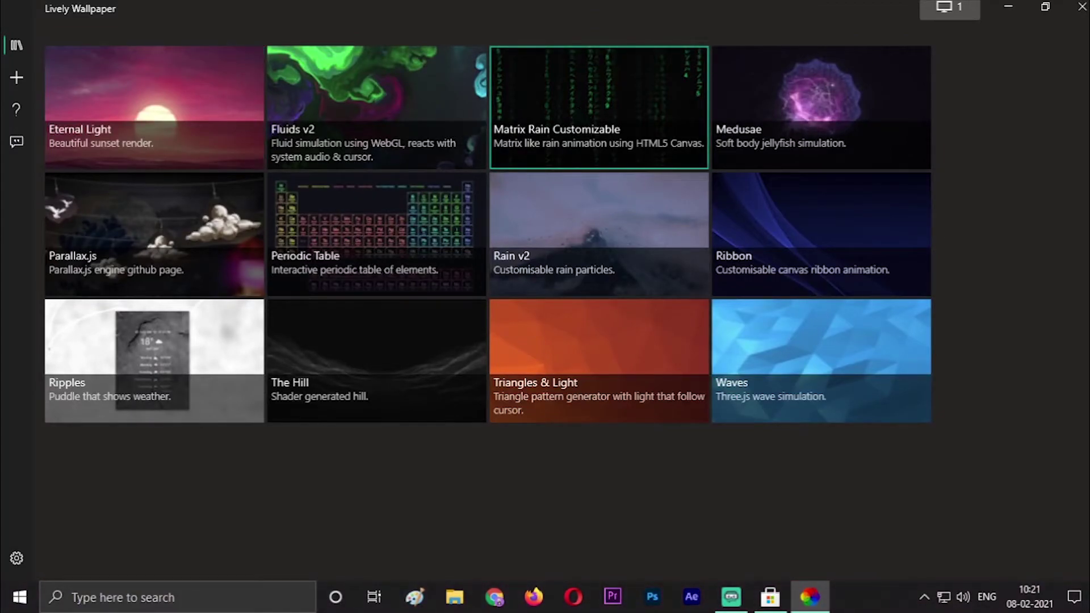
click(1087, 610)
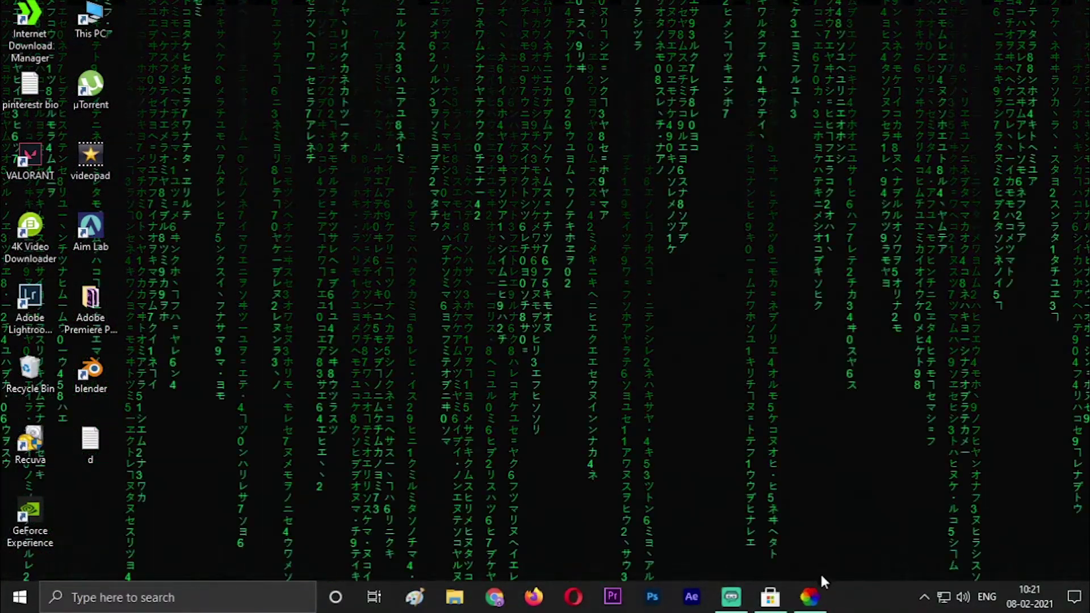
click(810, 597)
click(849, 110)
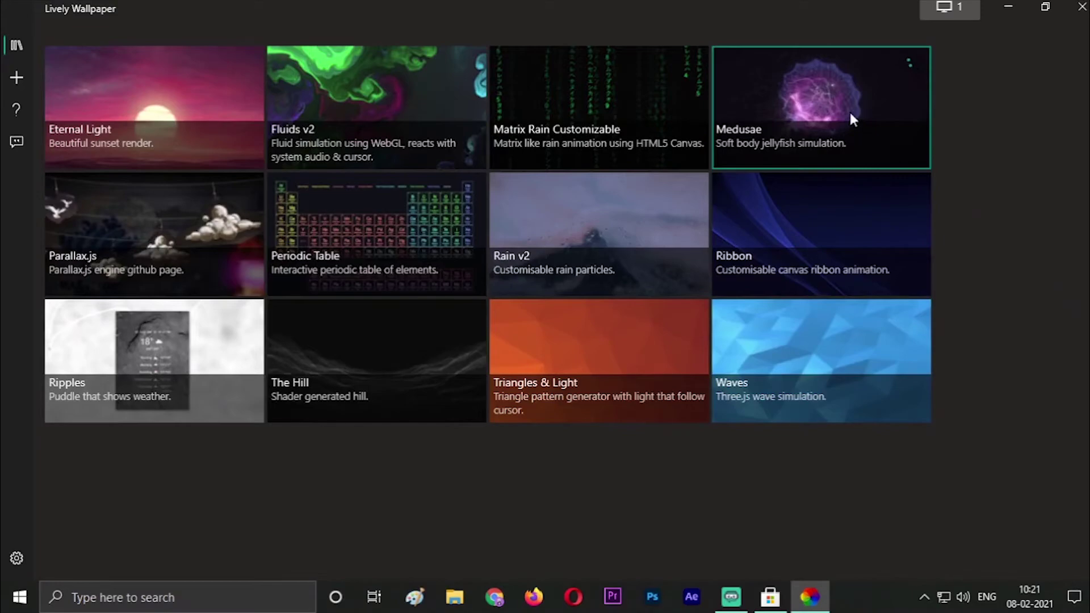
click(810, 597)
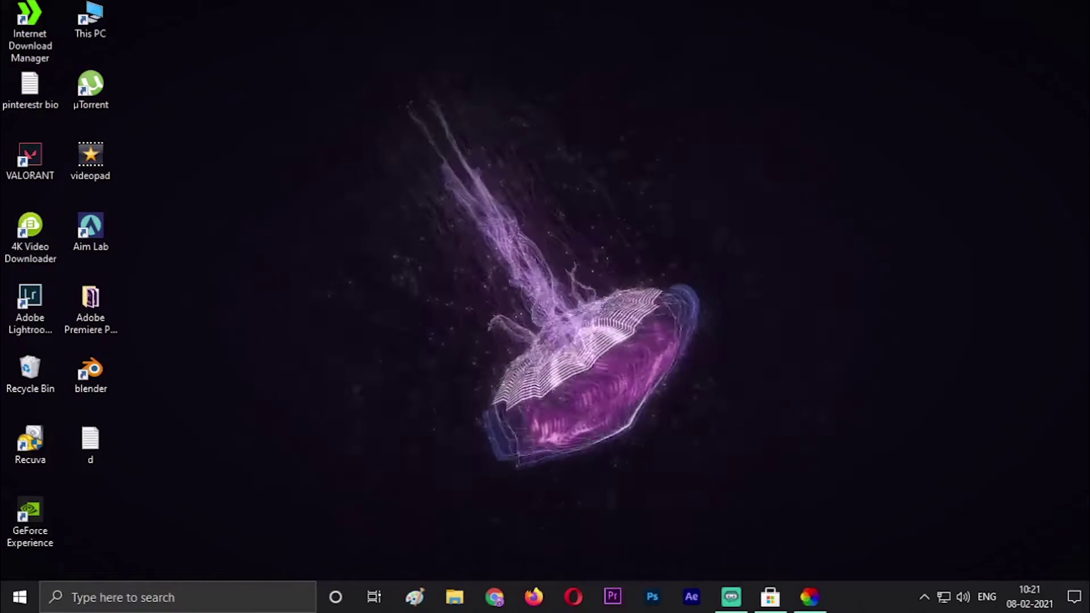
Reopen the gallery, apply the Parallax.js lighthouse wallpaper, and show the desktop
click(810, 597)
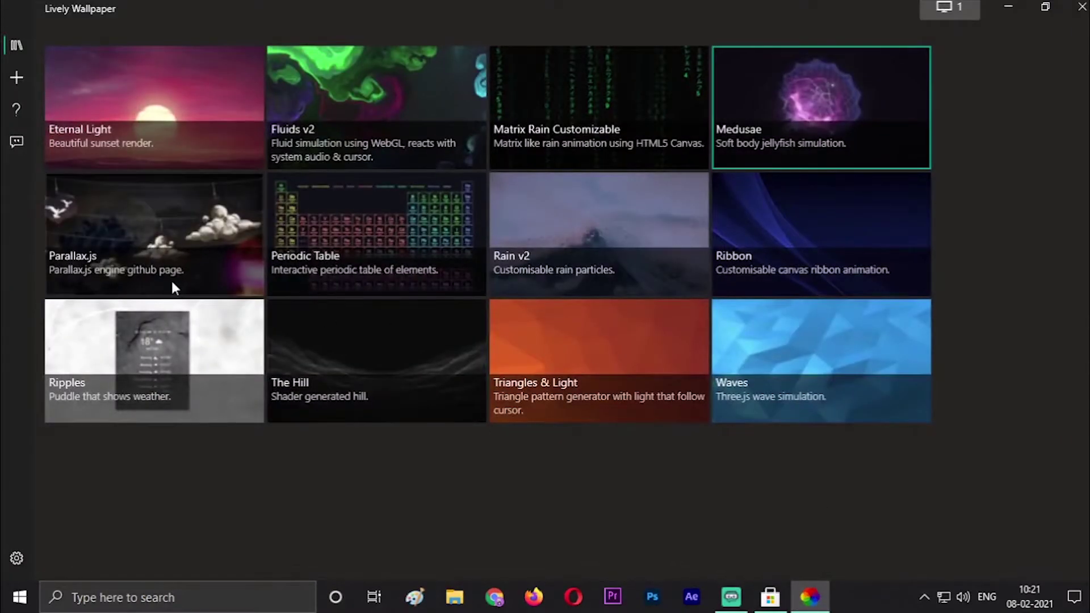
click(165, 239)
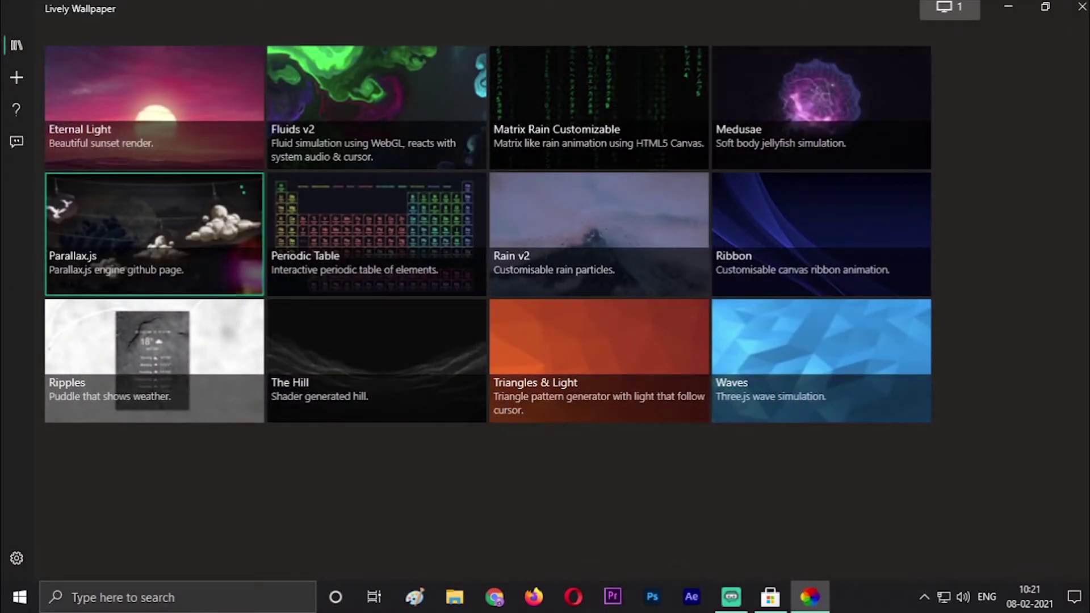
key(super+d)
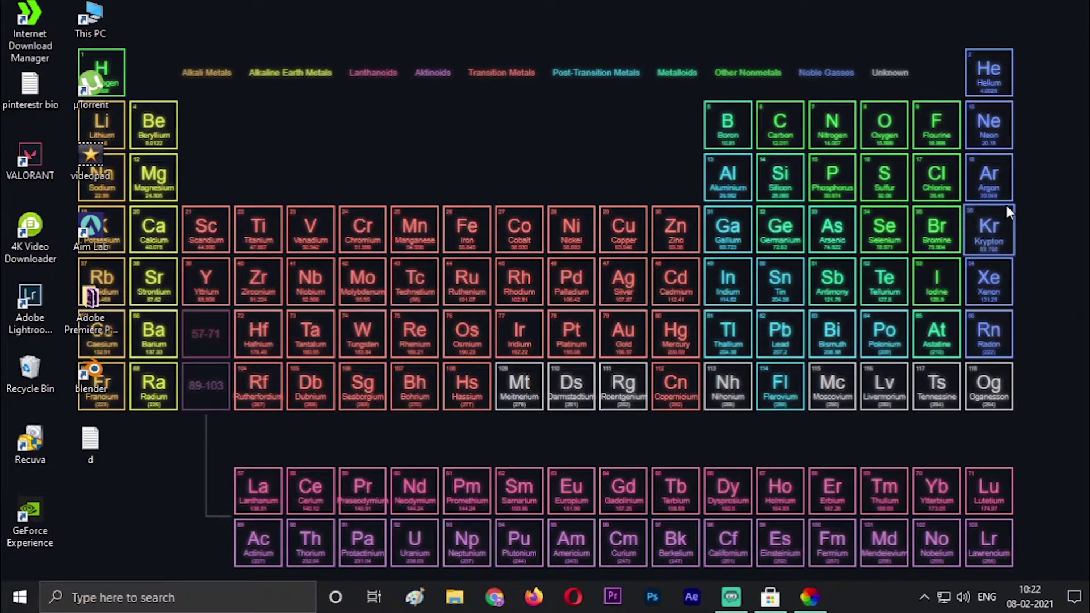
On the Periodic Table wallpaper, highlight Noble Gasses and view the Helium and Moscovium cards
click(827, 74)
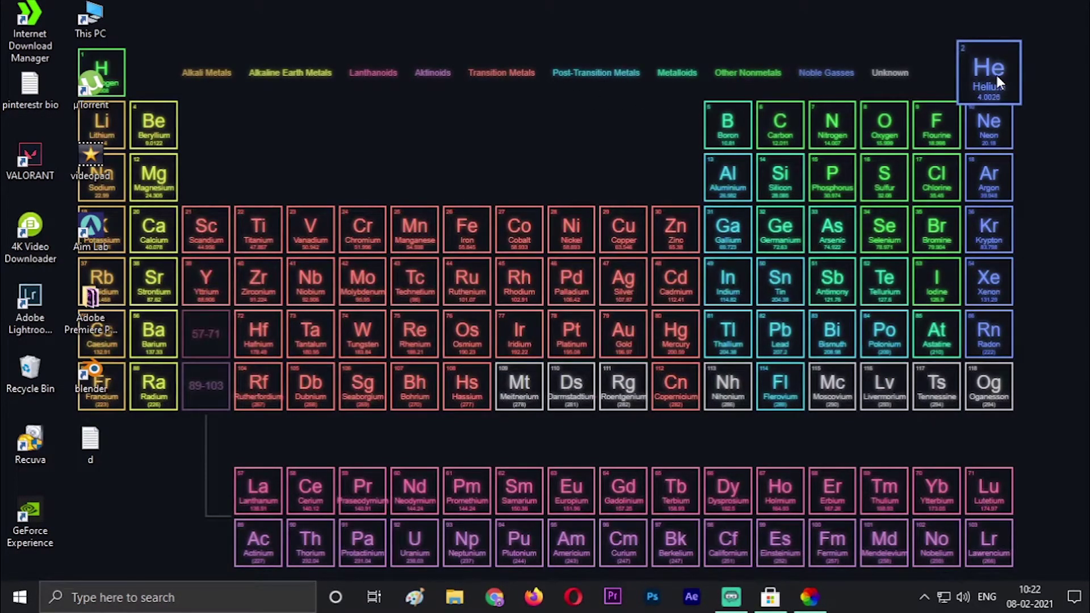
click(998, 82)
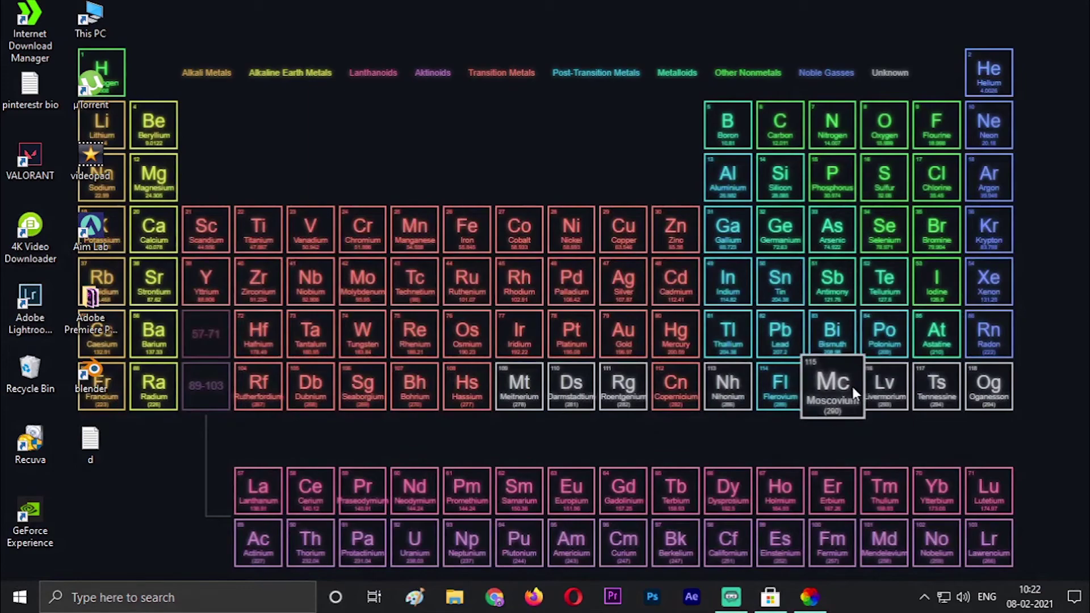
click(853, 386)
click(811, 597)
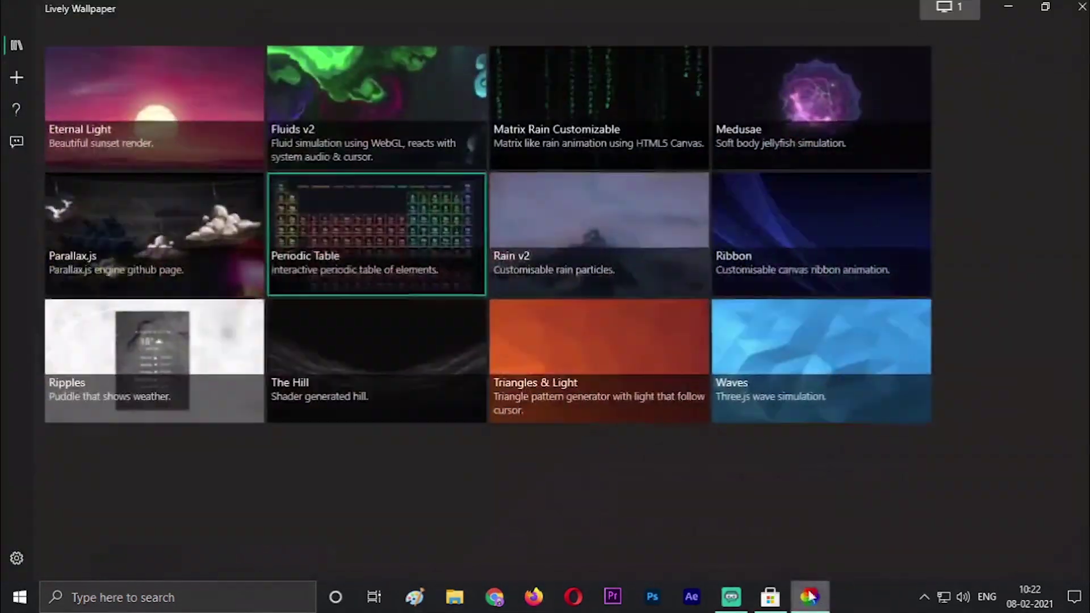
Apply Rain v2, raise its rain Speed near maximum, and pick the night-city woman image
click(629, 227)
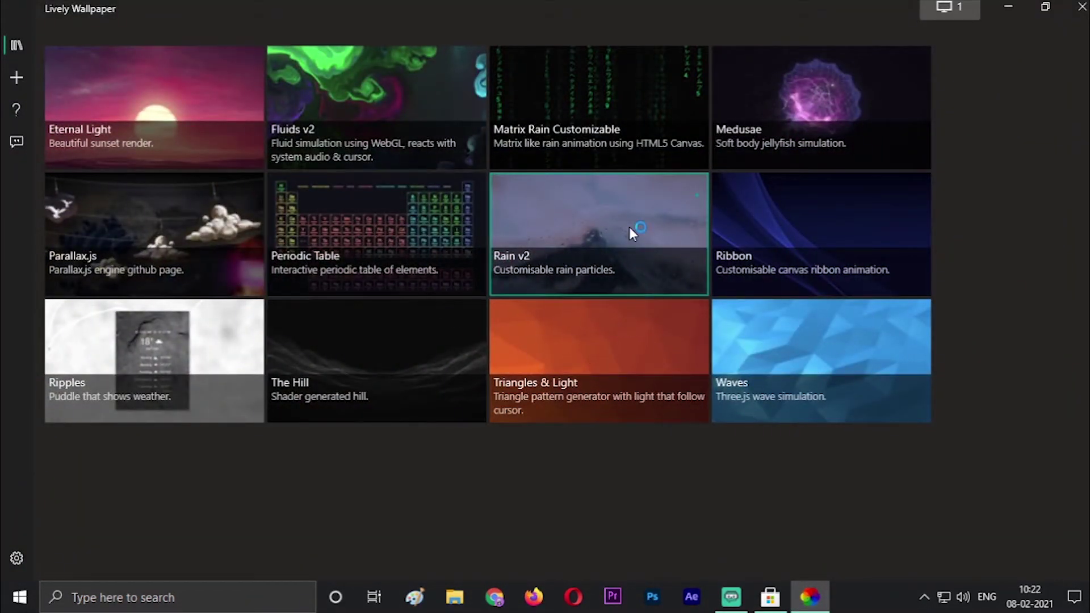
click(810, 596)
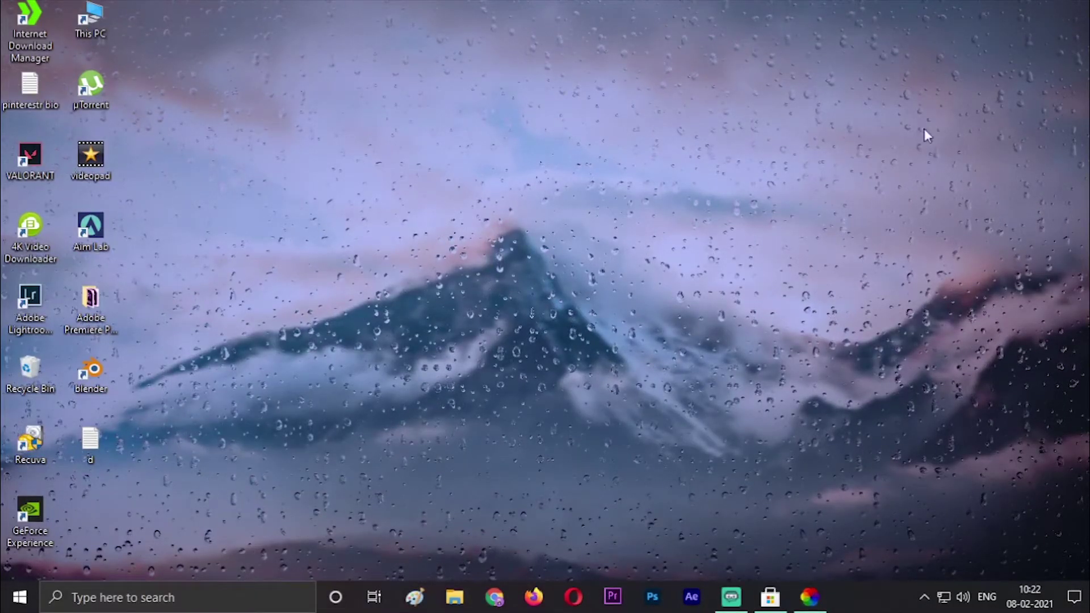
click(823, 593)
right_click(638, 224)
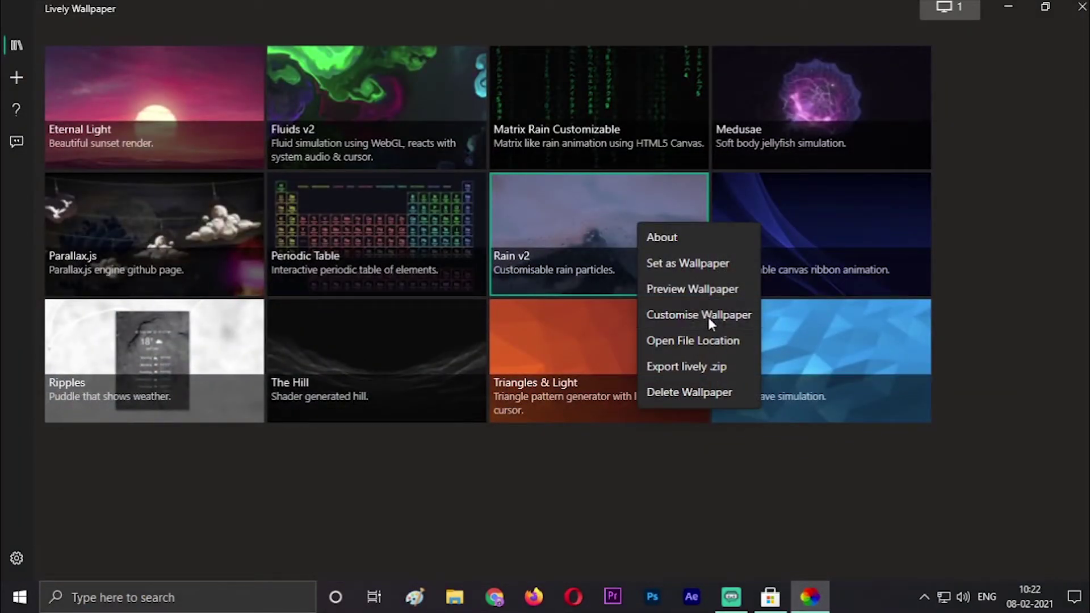
click(707, 317)
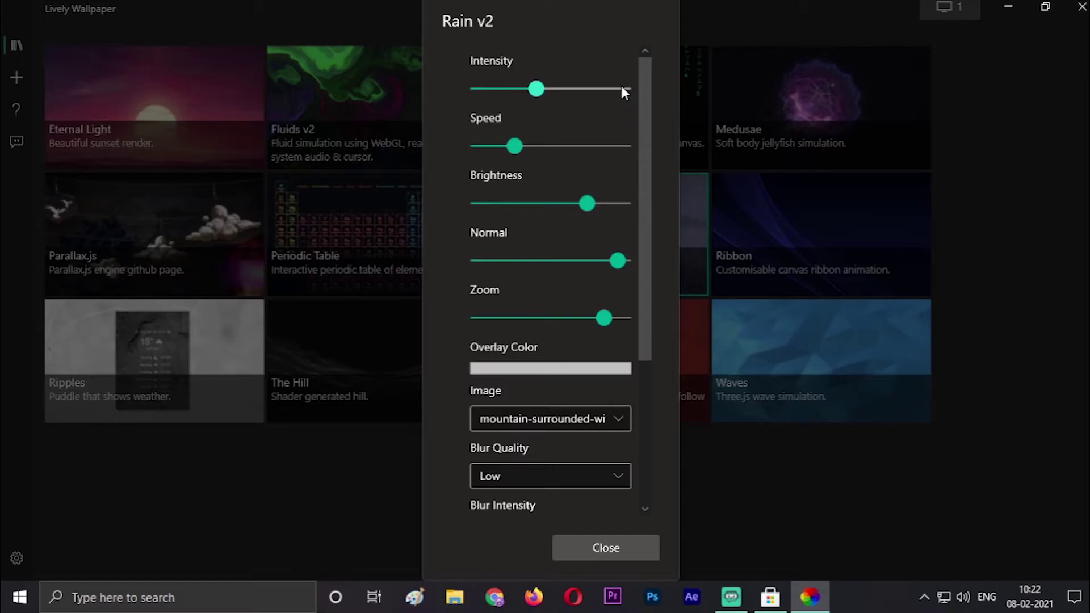
click(560, 151)
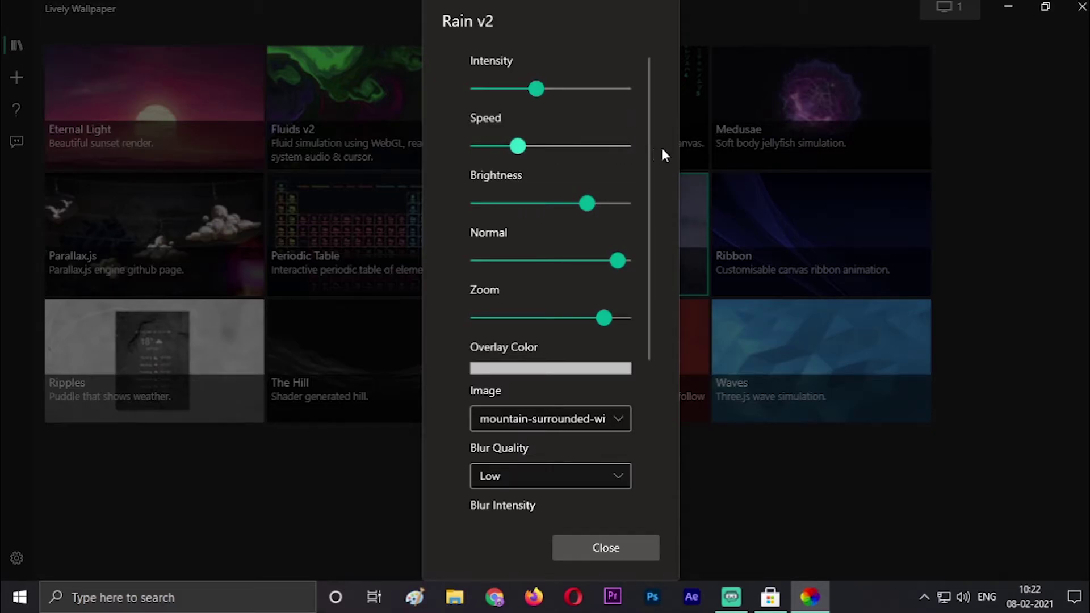
drag(605, 154, 620, 153)
click(616, 425)
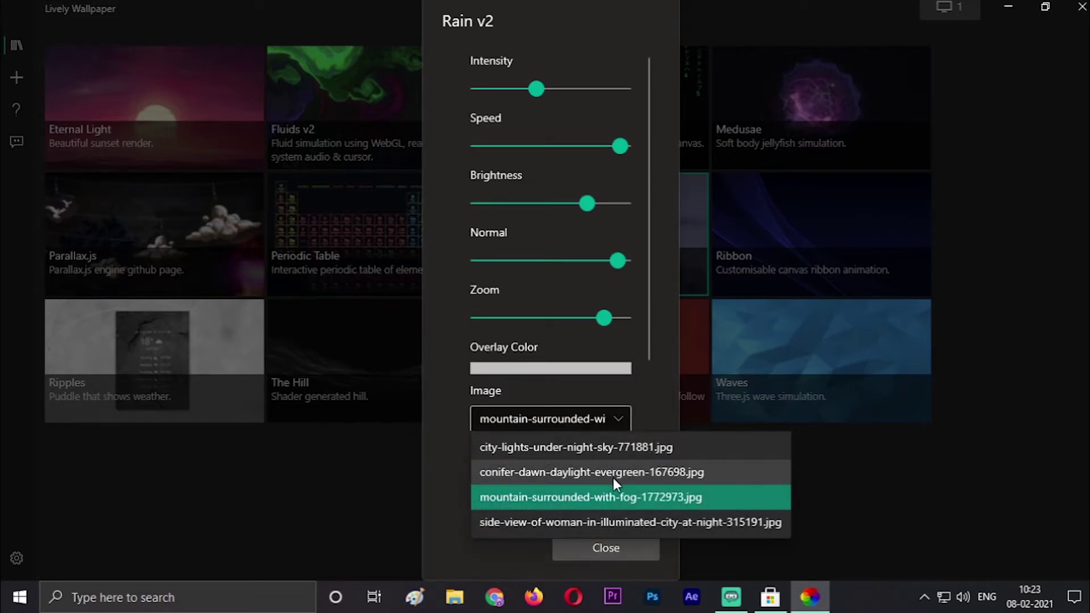
click(619, 529)
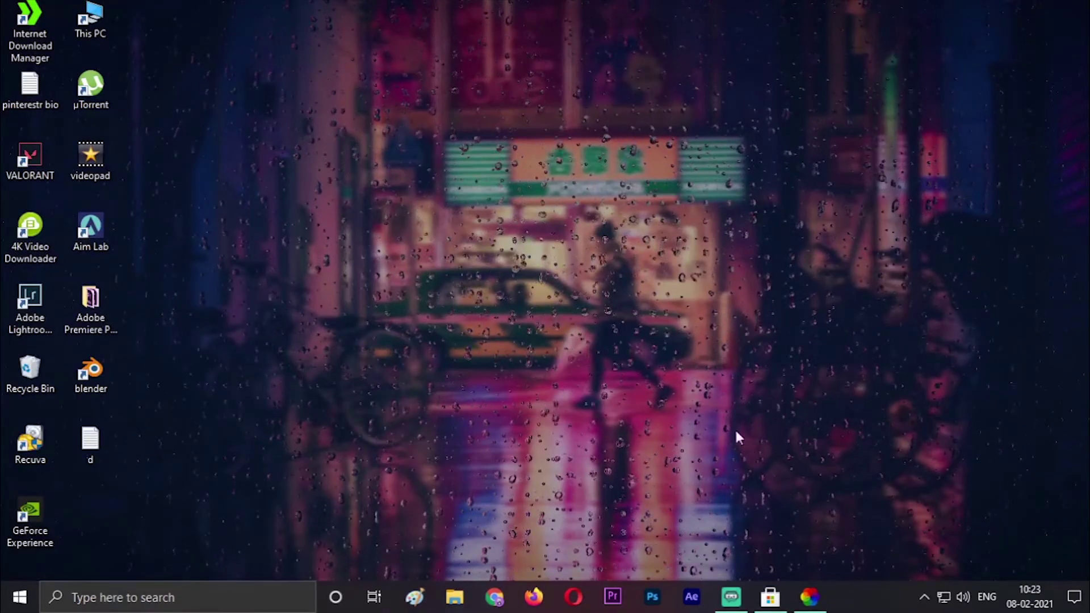
Close the Rain v2 settings and apply the blue Ribbon wallpaper
click(810, 596)
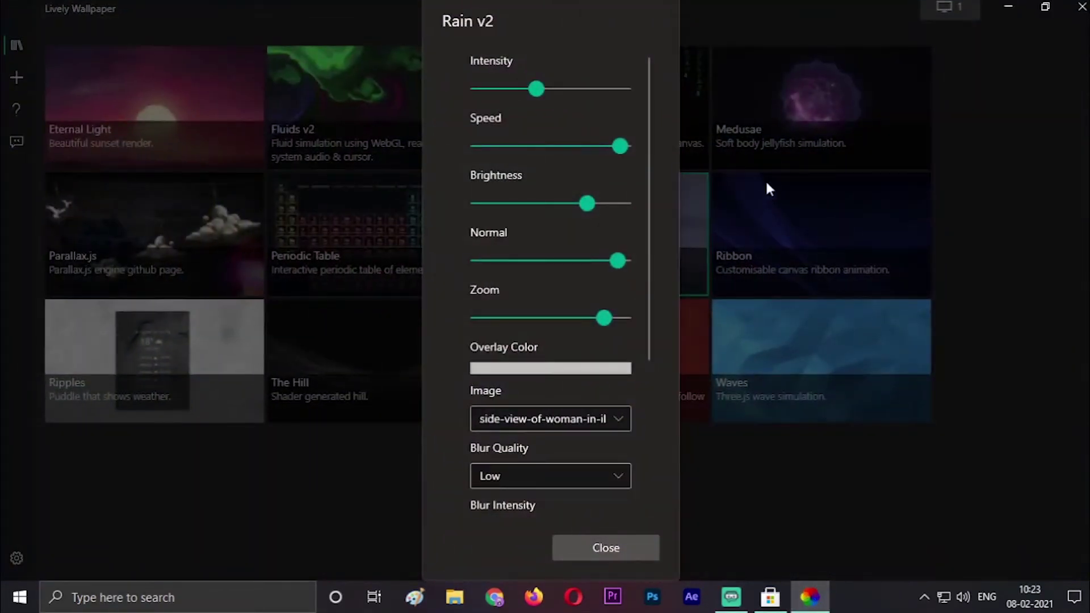
click(629, 548)
double_click(803, 225)
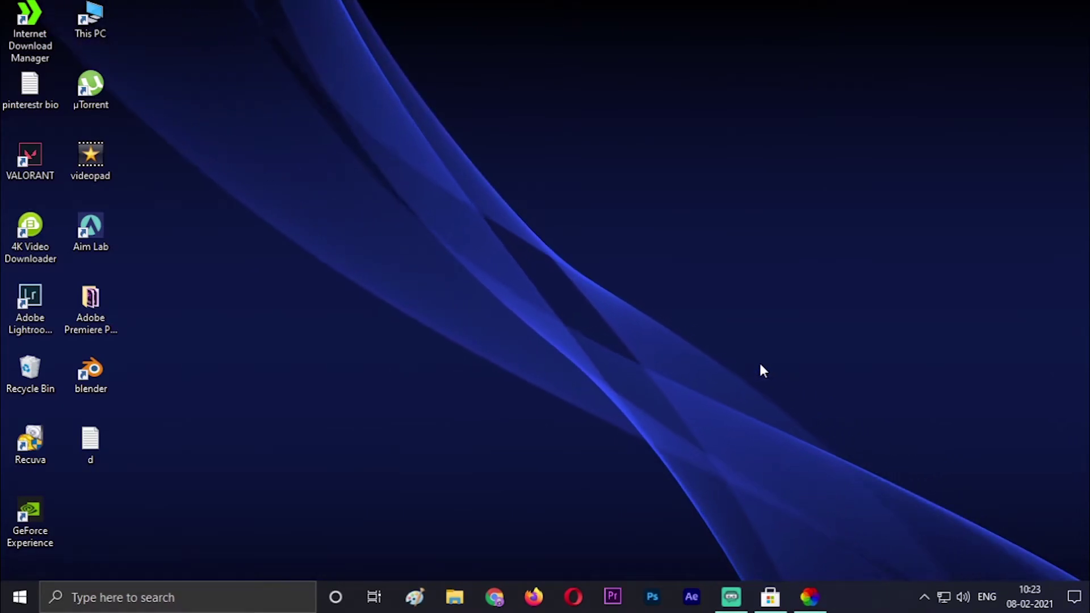
Turn on Rainbow for the Ribbon wallpaper so it cycles colours, then reopen the library
click(810, 596)
right_click(889, 241)
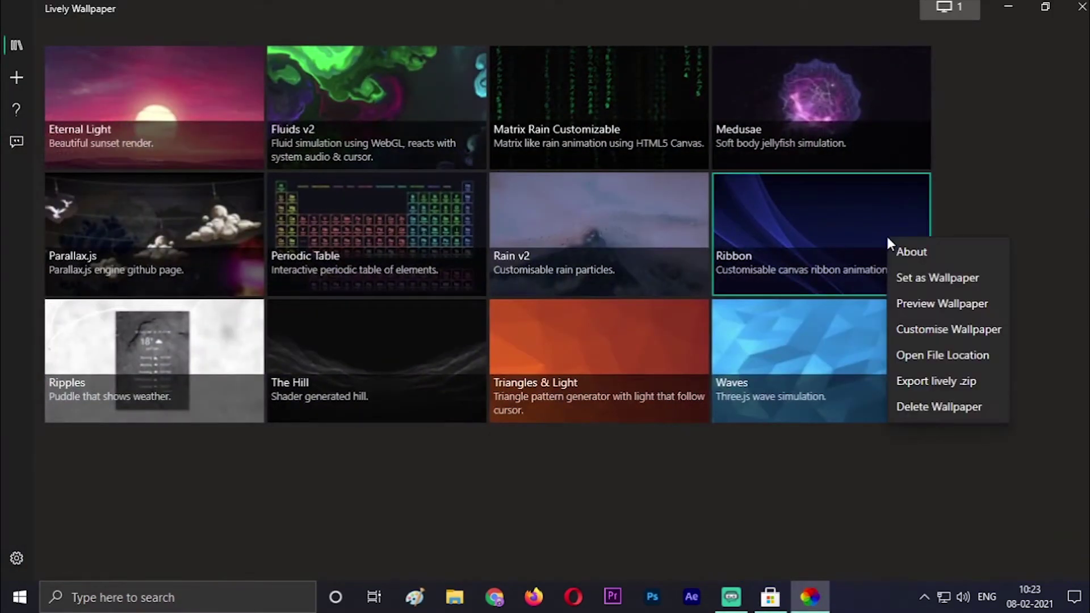
click(947, 330)
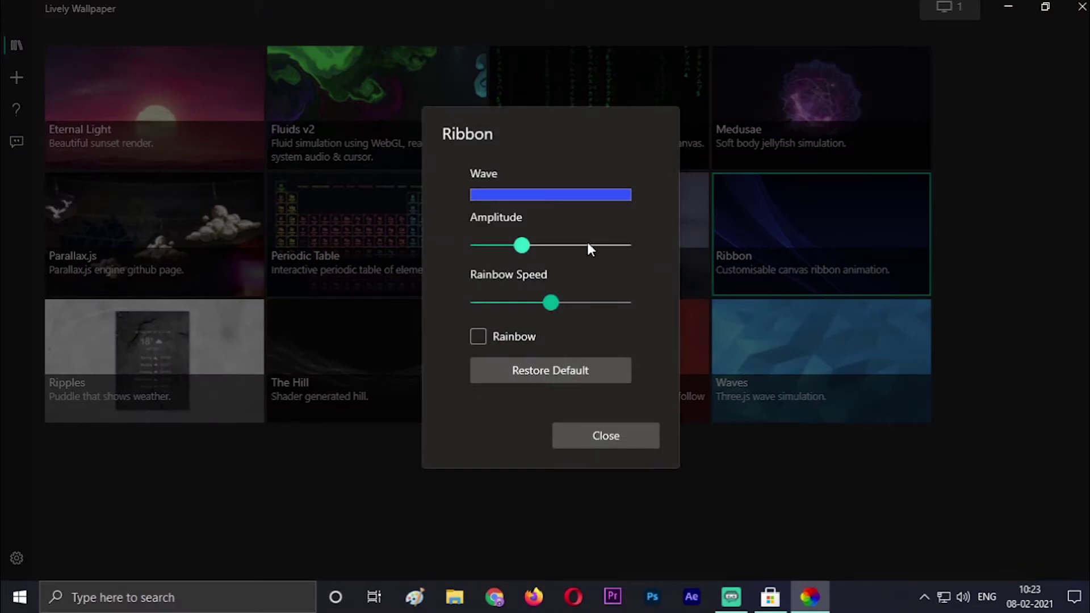
click(595, 195)
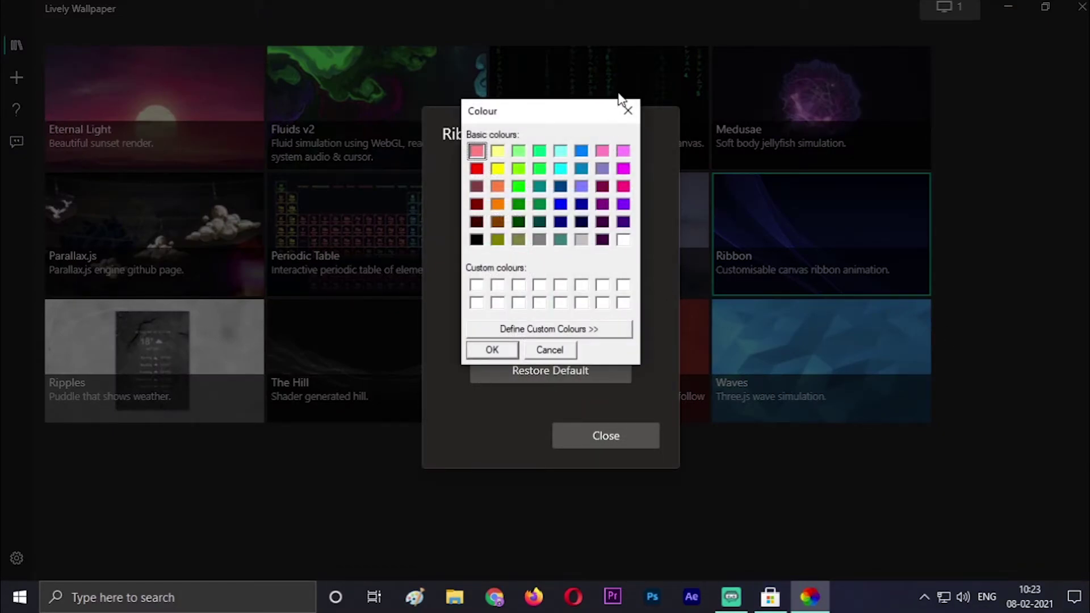
click(624, 111)
click(514, 338)
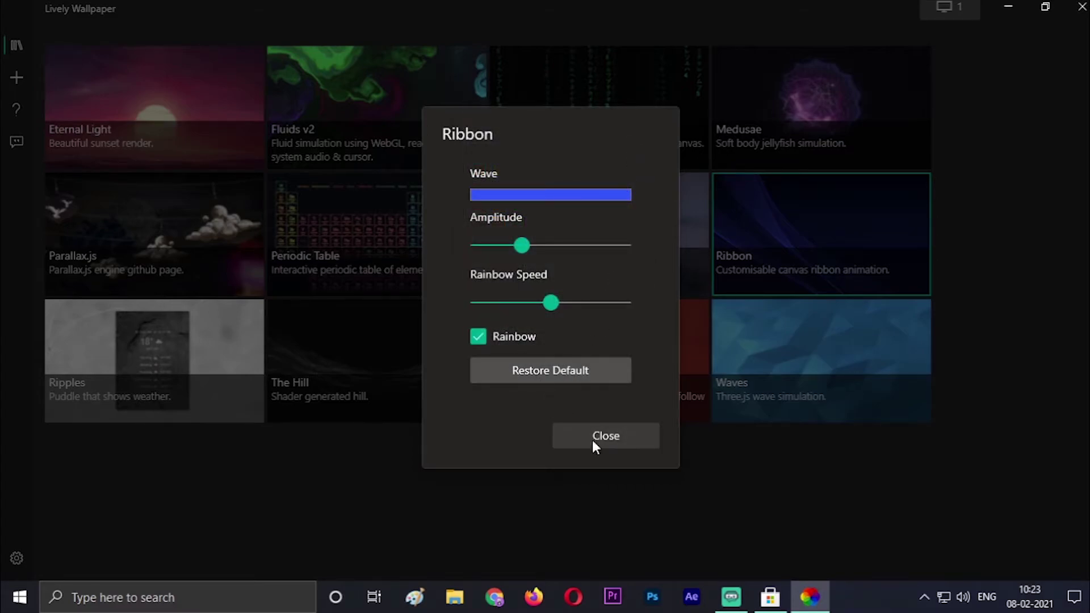
click(606, 438)
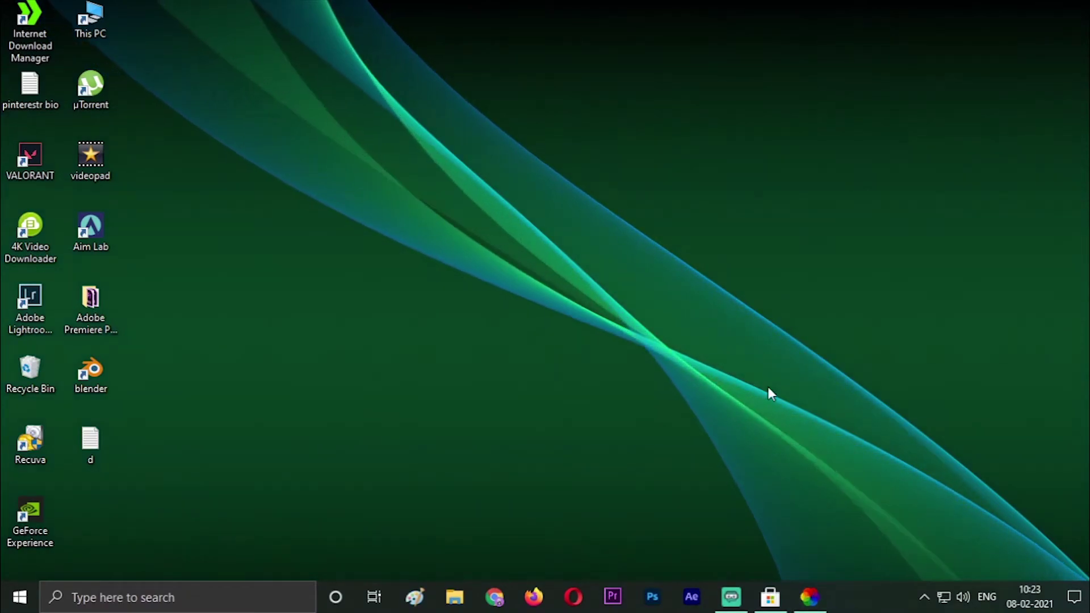
click(823, 600)
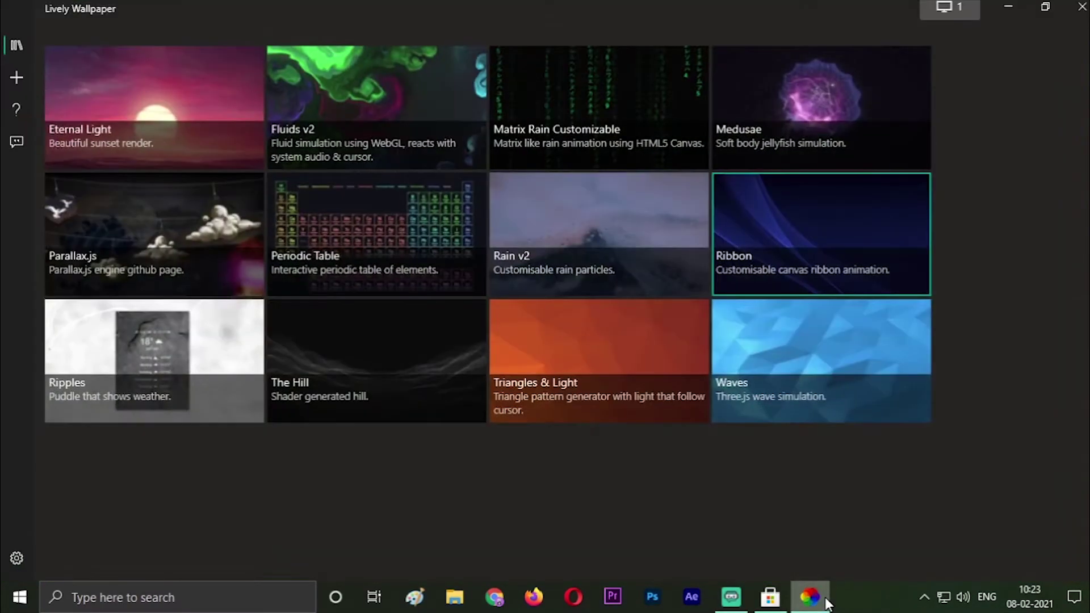
Set Ripples as the wallpaper and show the desktop to check it
click(125, 377)
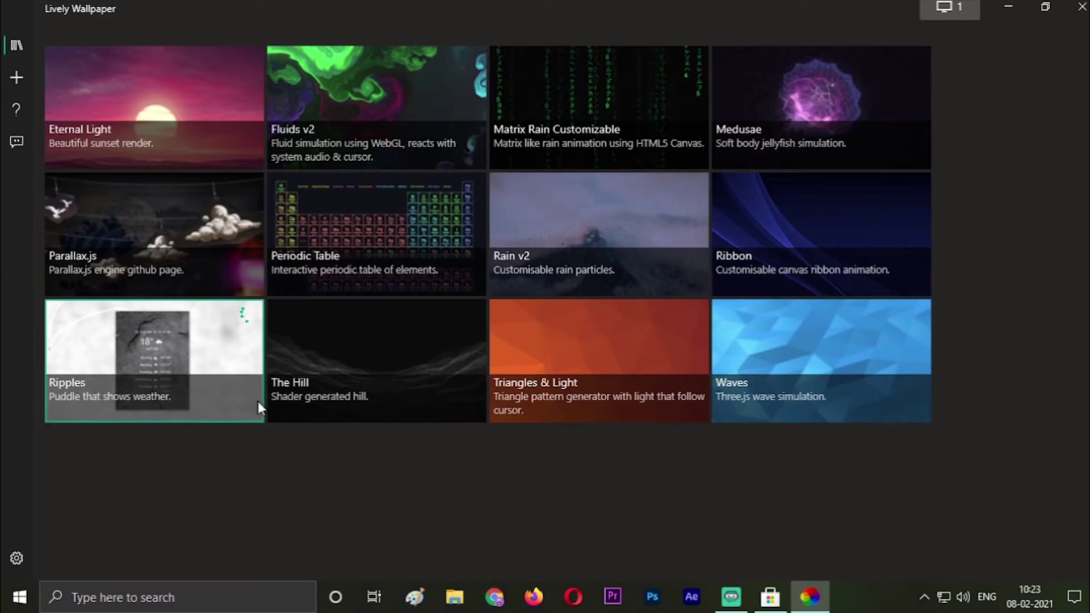
key(super+d)
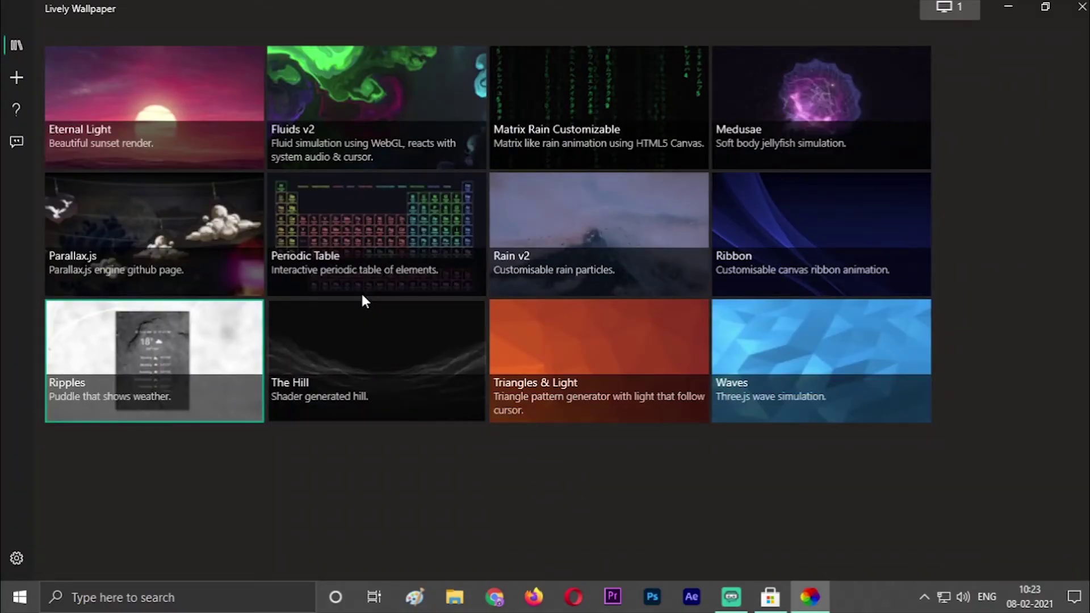
Apply The Hill, with its large time and date over grey waves, as the wallpaper
click(430, 392)
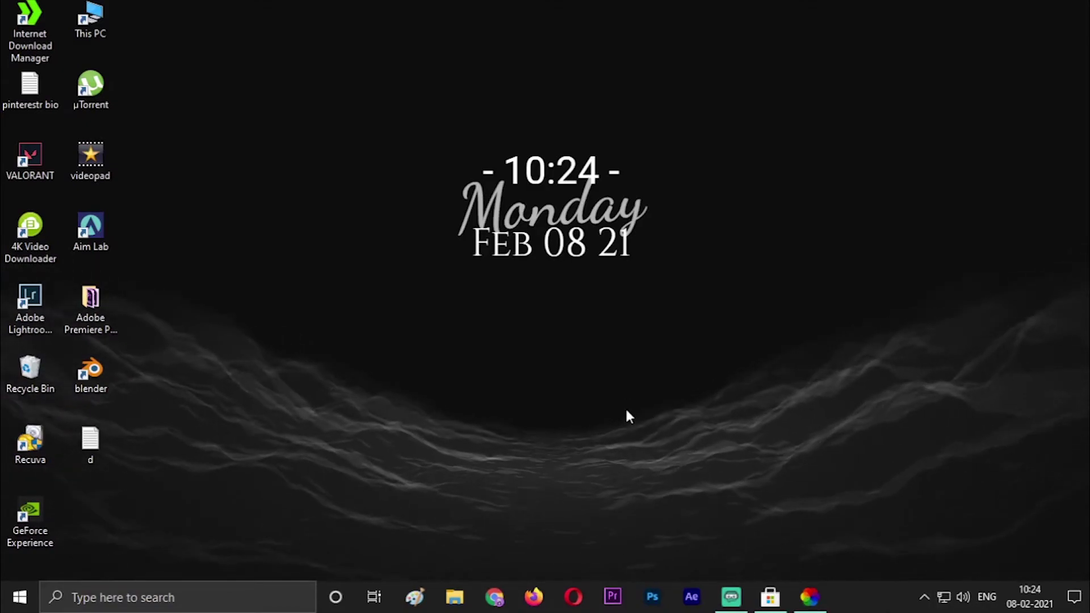
Apply Triangles & Light as the wallpaper and view it on the desktop
click(810, 597)
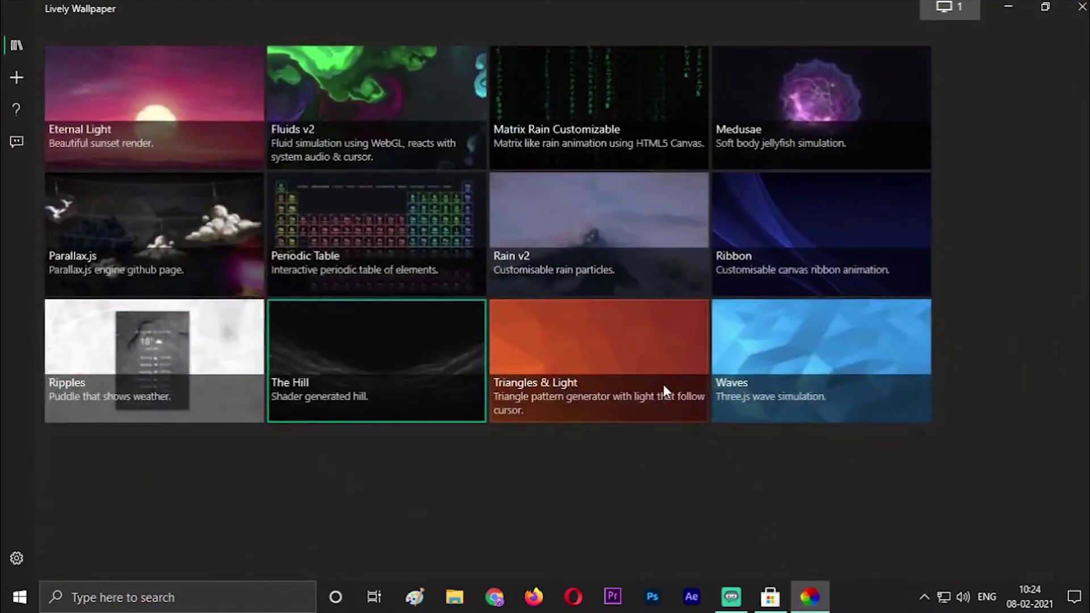
click(663, 384)
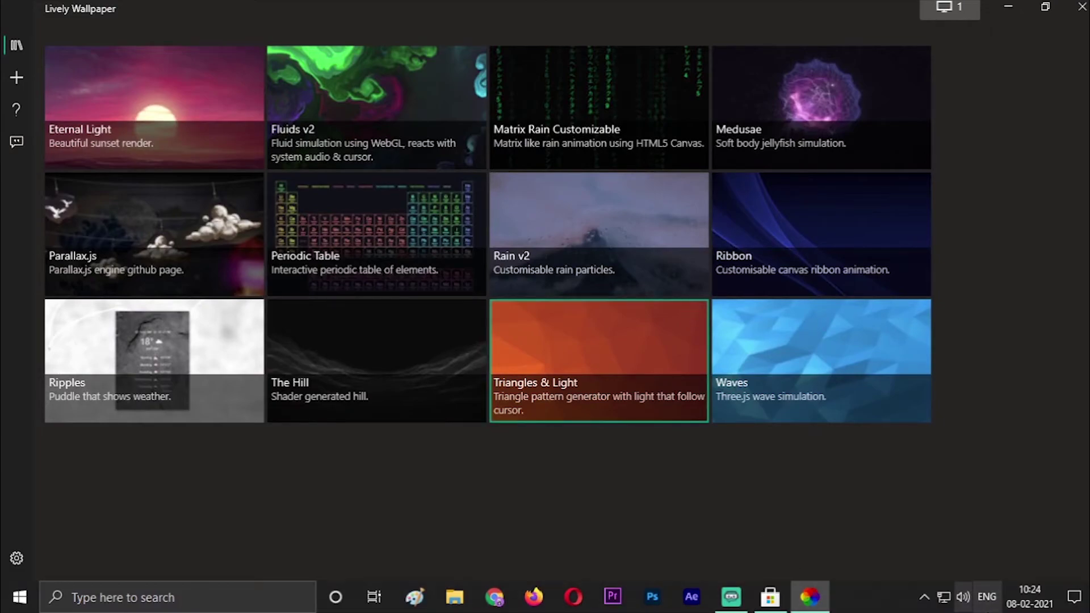
click(1087, 599)
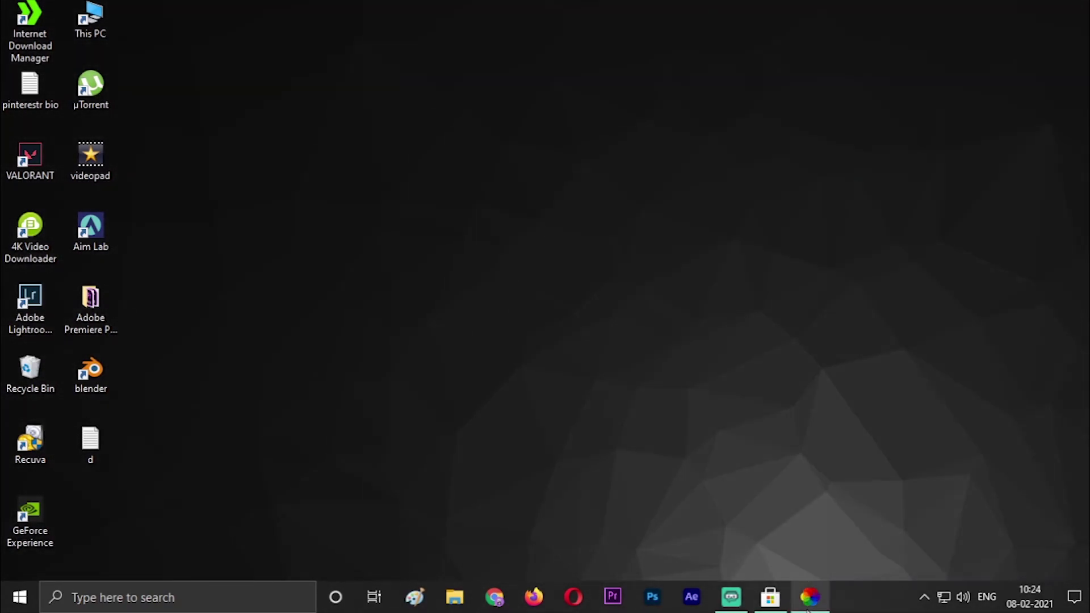
Open the Triangles & Light customisation settings and close them unchanged
click(808, 606)
right_click(605, 349)
click(662, 440)
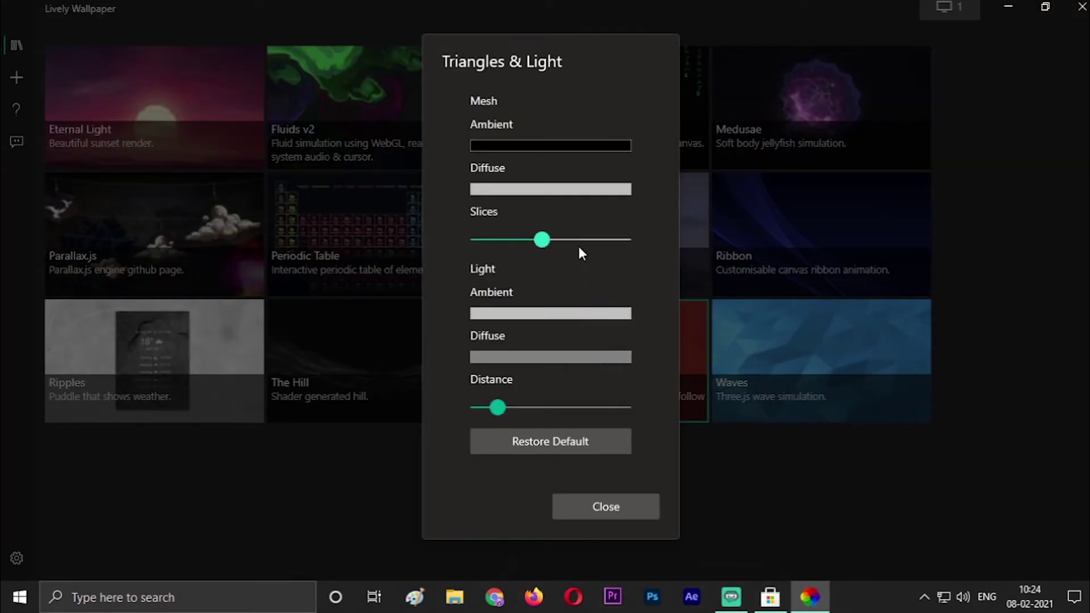
click(632, 506)
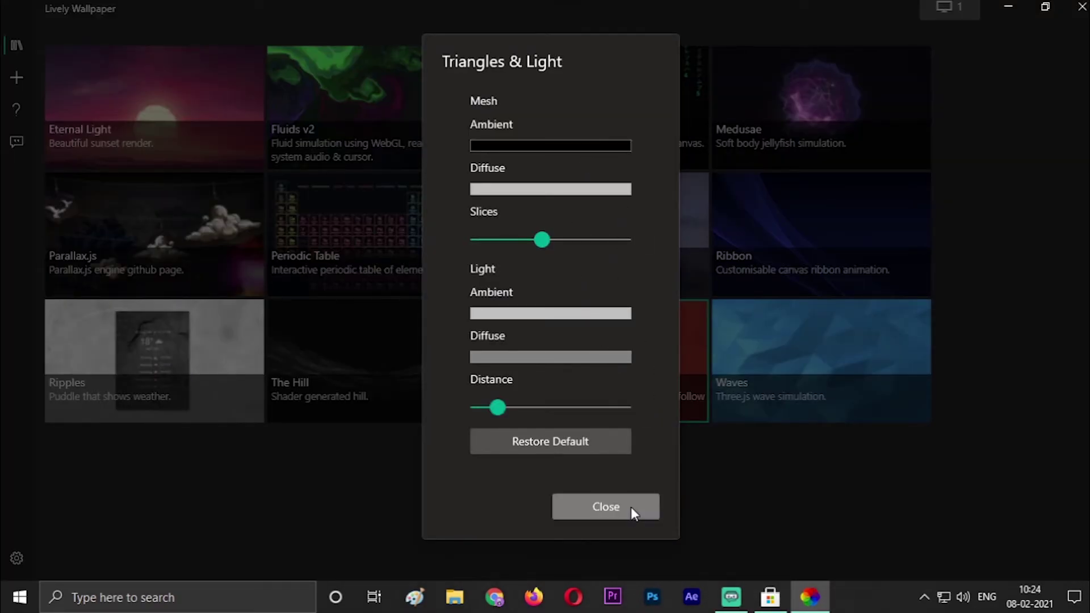
Apply the Waves wave simulation as the wallpaper and view it on the desktop
click(860, 352)
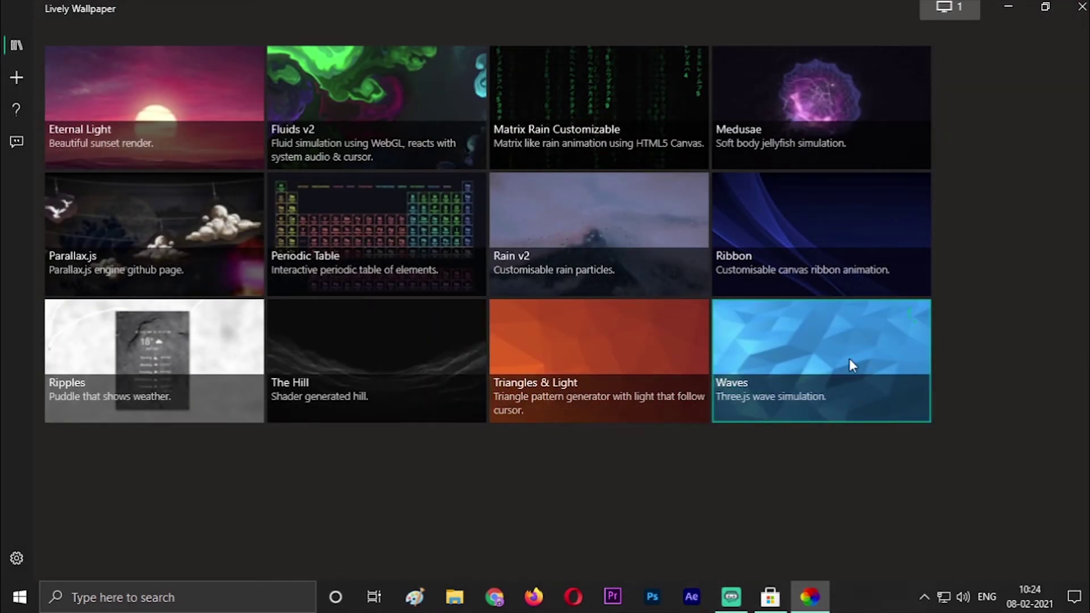
key(super+d)
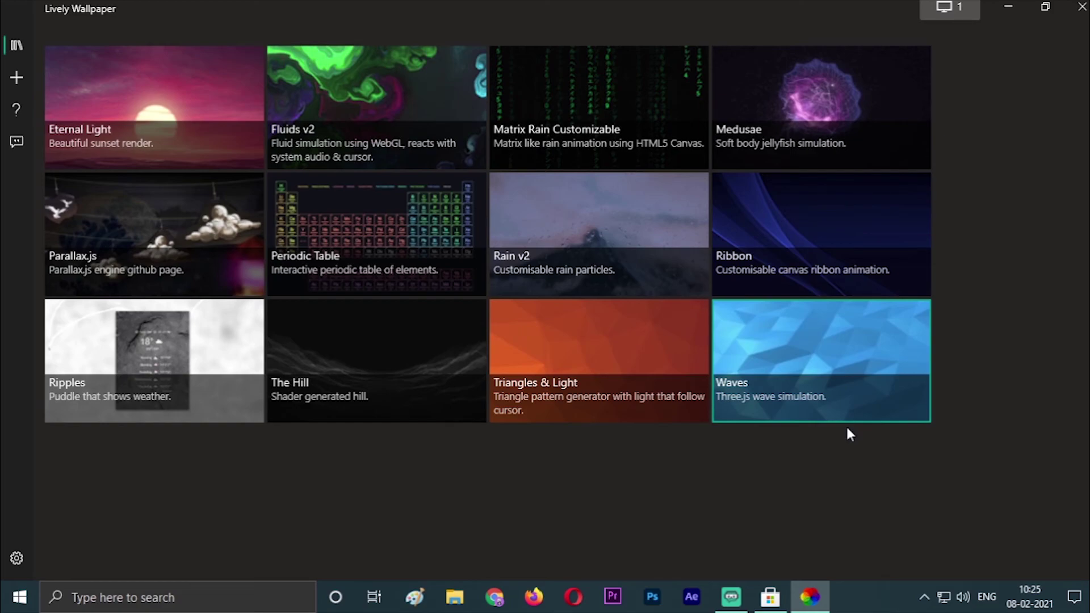
Hide the library window to reveal the desktop icons over the Waves wallpaper
key(super+d)
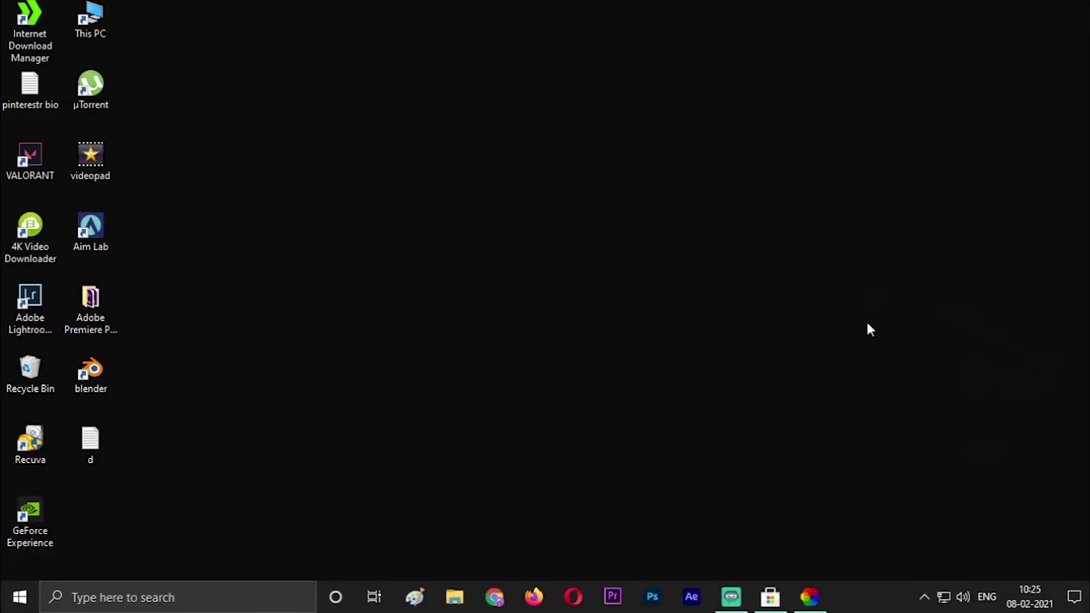